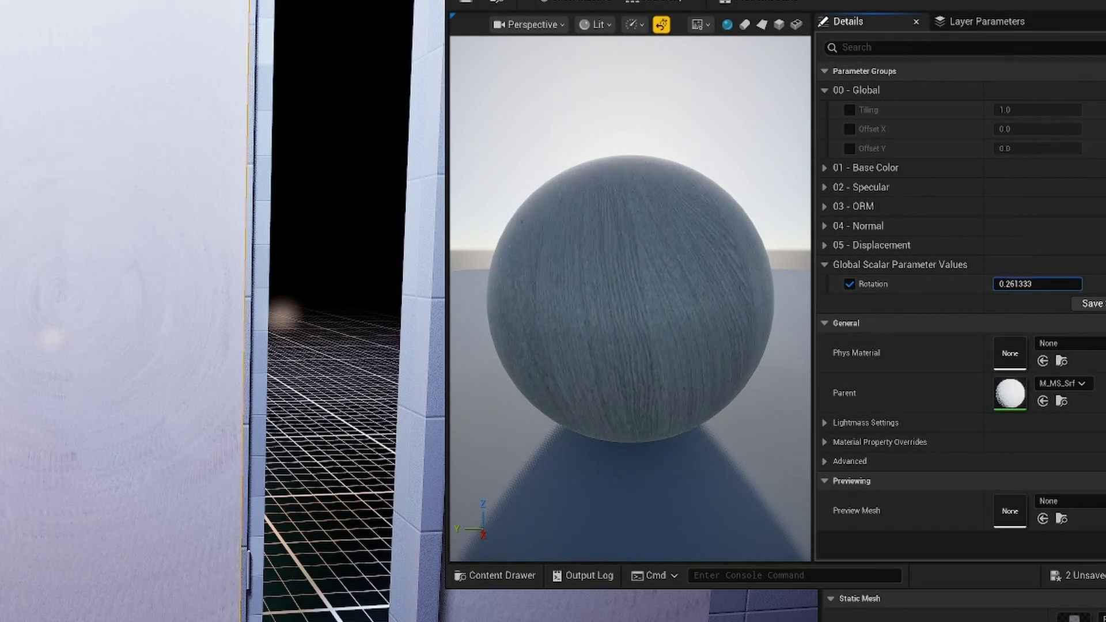
- Increase the Rotation parameter of the wood material instance
left_click_drag(1025, 284, 1046, 284)
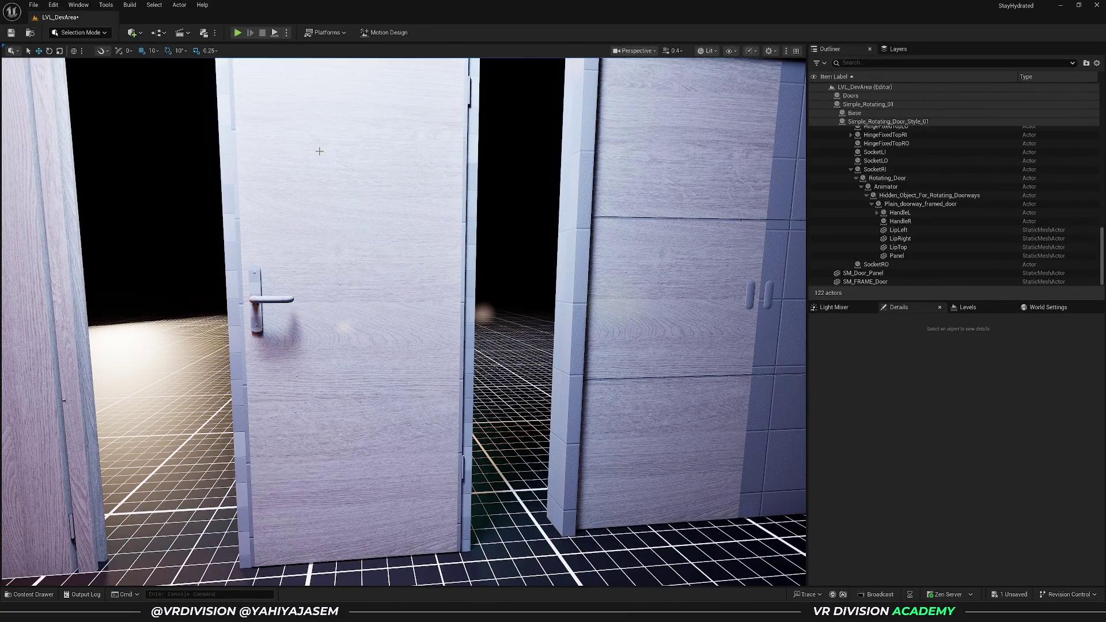
- Select the middle door's panel and open its assigned material instance for editing
left_click(336, 163)
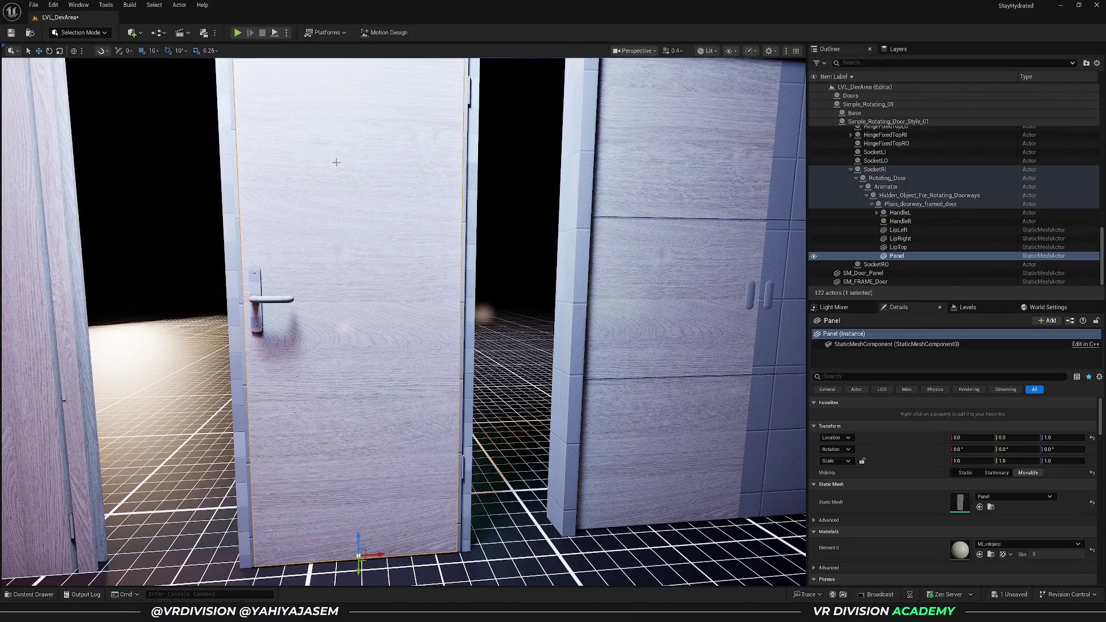
double_click(962, 552)
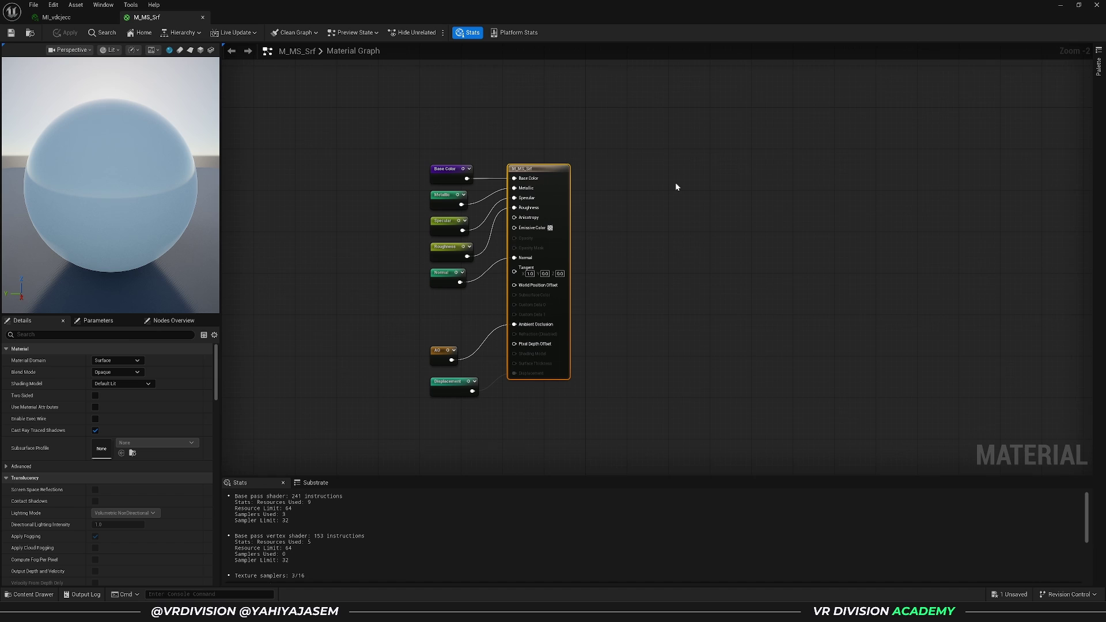
- Examine the named reroute nodes feeding the M_MS_Srf output and the Base Color group they lead back to
right_click_drag(677, 182, 754, 192)
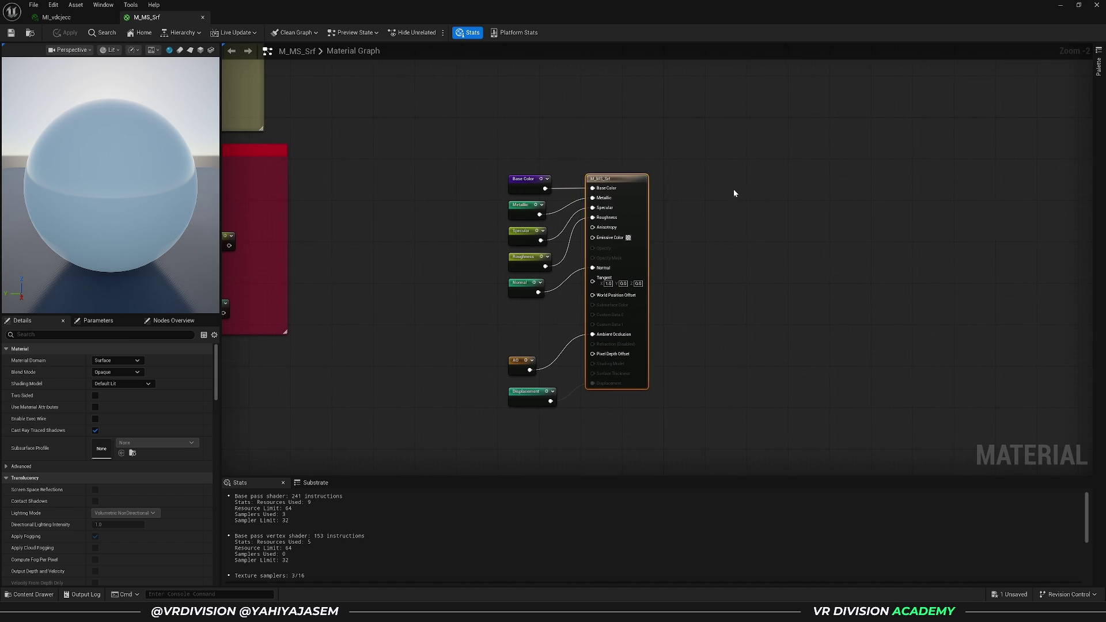
scroll(582, 152, "down", 4)
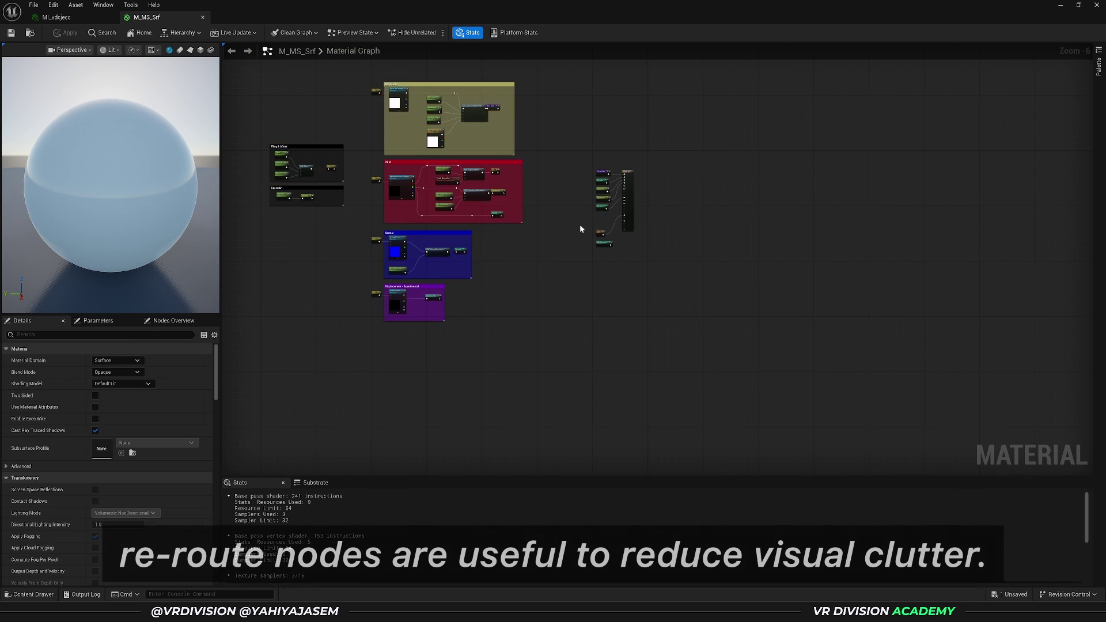
scroll(580, 224, "up", 6)
left_click_drag(544, 189, 601, 442)
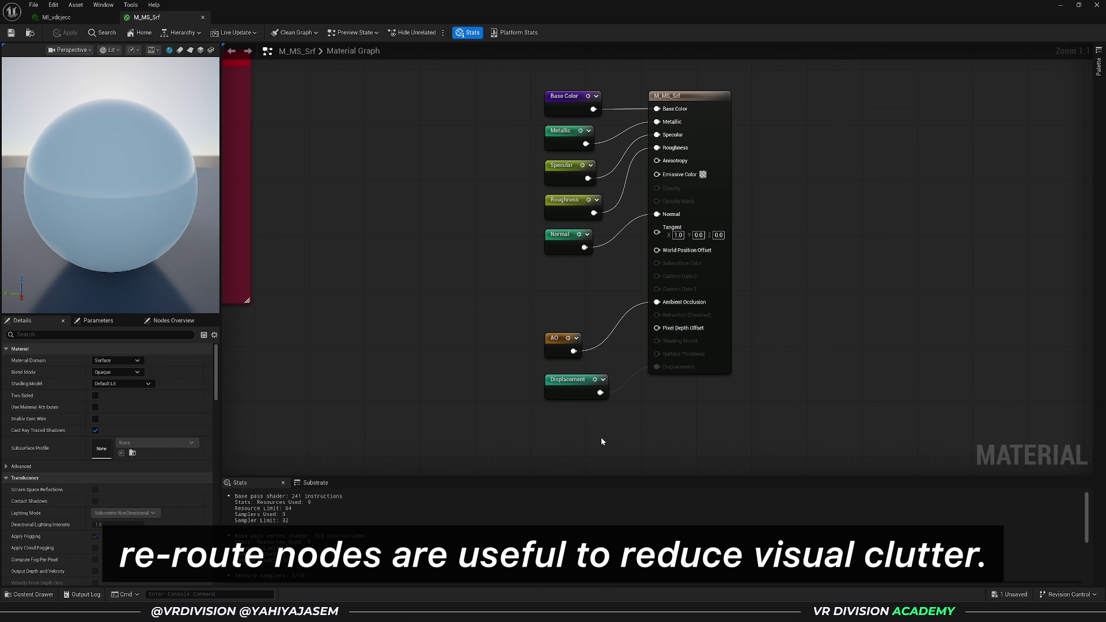
right_click_drag(397, 117, 847, 315)
right_click_drag(556, 150, 627, 299)
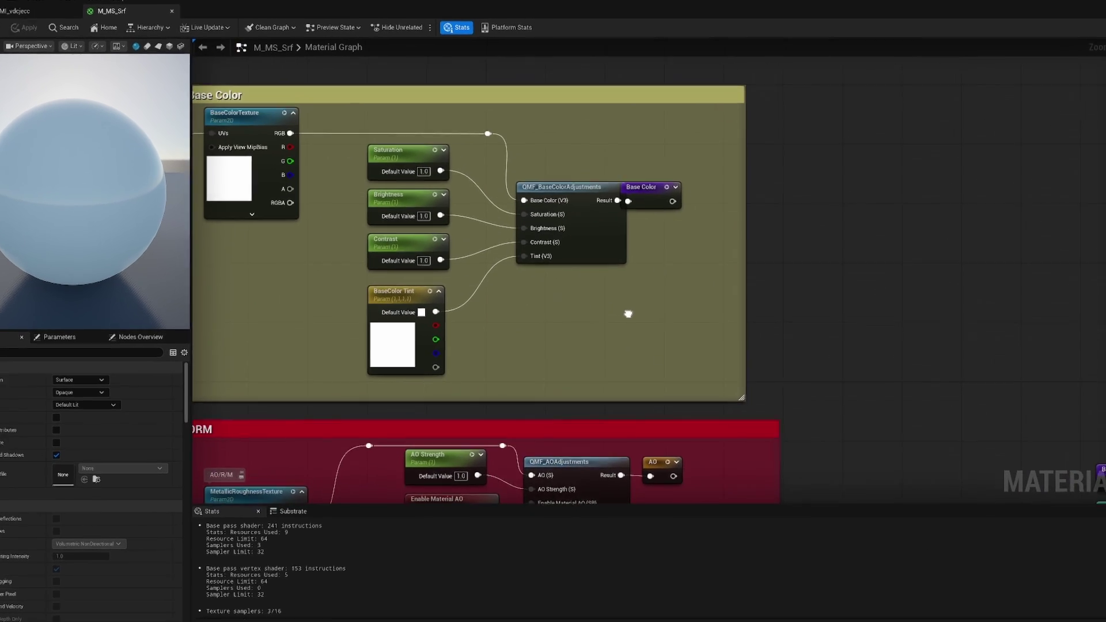
- Move the Base Color reroute node clear of the QMF_BaseColorAdjustments node it overlaps
right_click_drag(638, 194, 748, 205)
left_click_drag(754, 113, 355, 346)
left_click(309, 371)
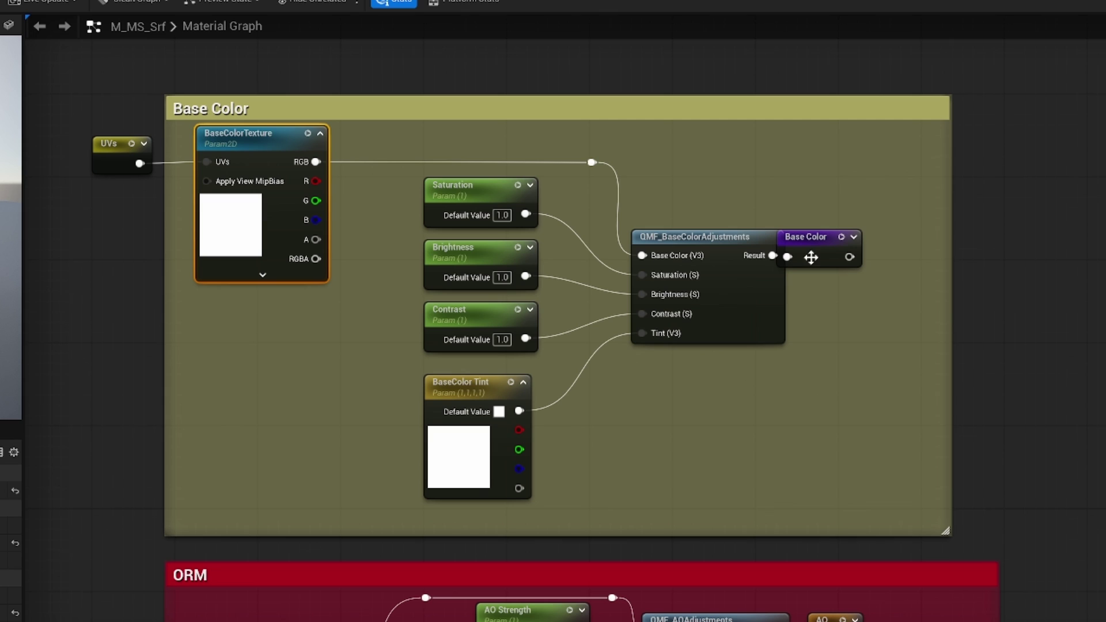
left_click_drag(807, 254, 859, 254)
- Trace the UVs reroute nodes from the Base Color and ORM textures back to the Tiling & Offset group
right_click_drag(233, 239, 363, 266)
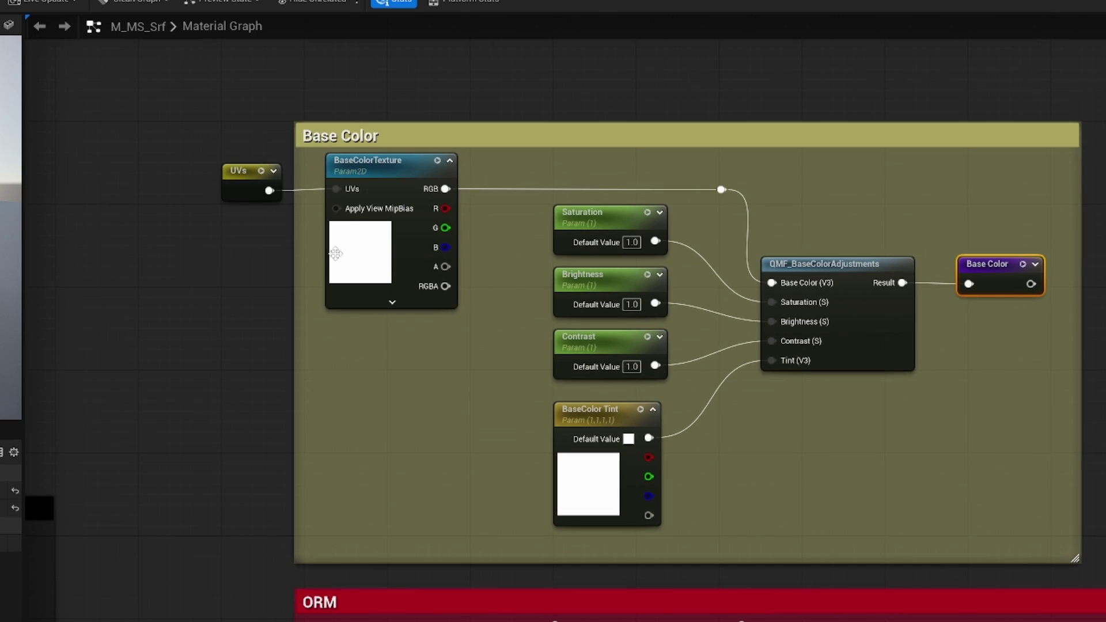
left_click(336, 254)
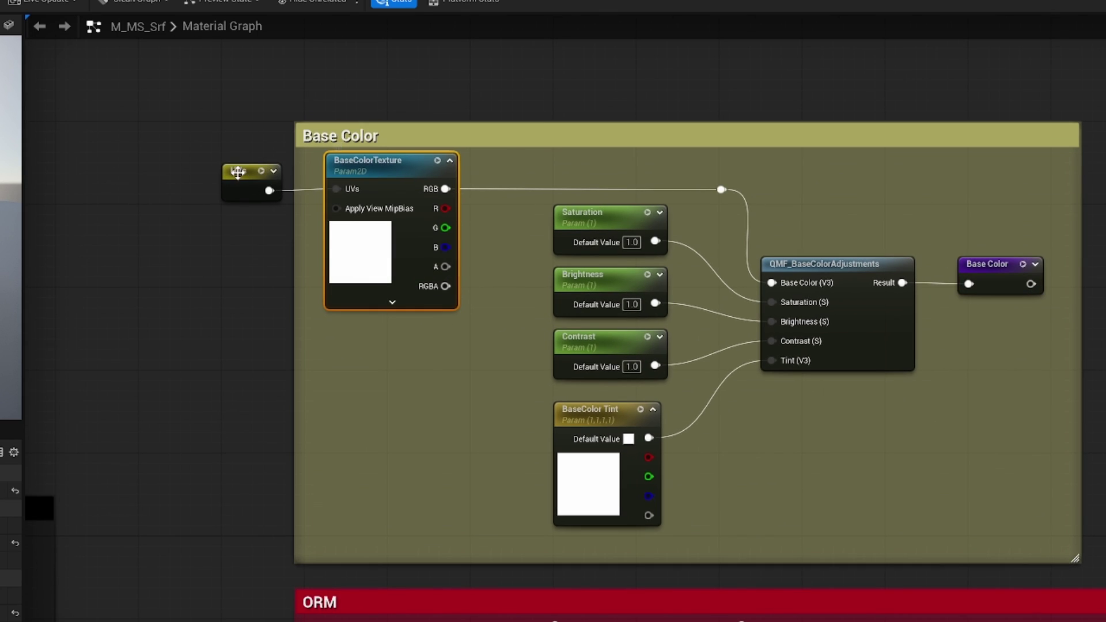
left_click(240, 191)
right_click_drag(277, 384, 271, 35)
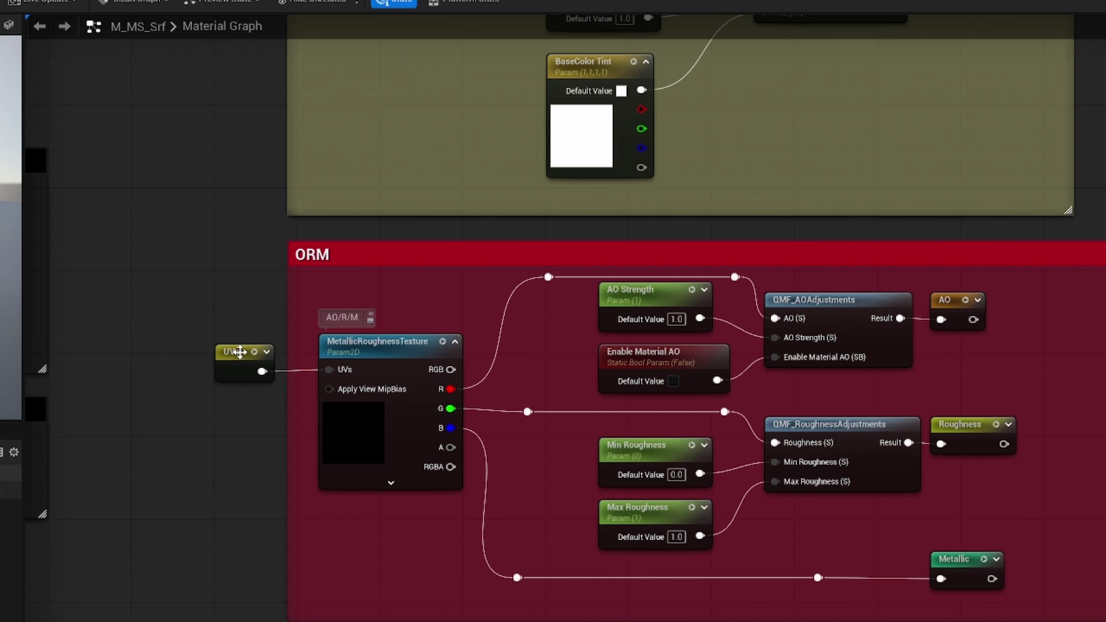
left_click(239, 351)
right_click_drag(292, 553, 691, 305)
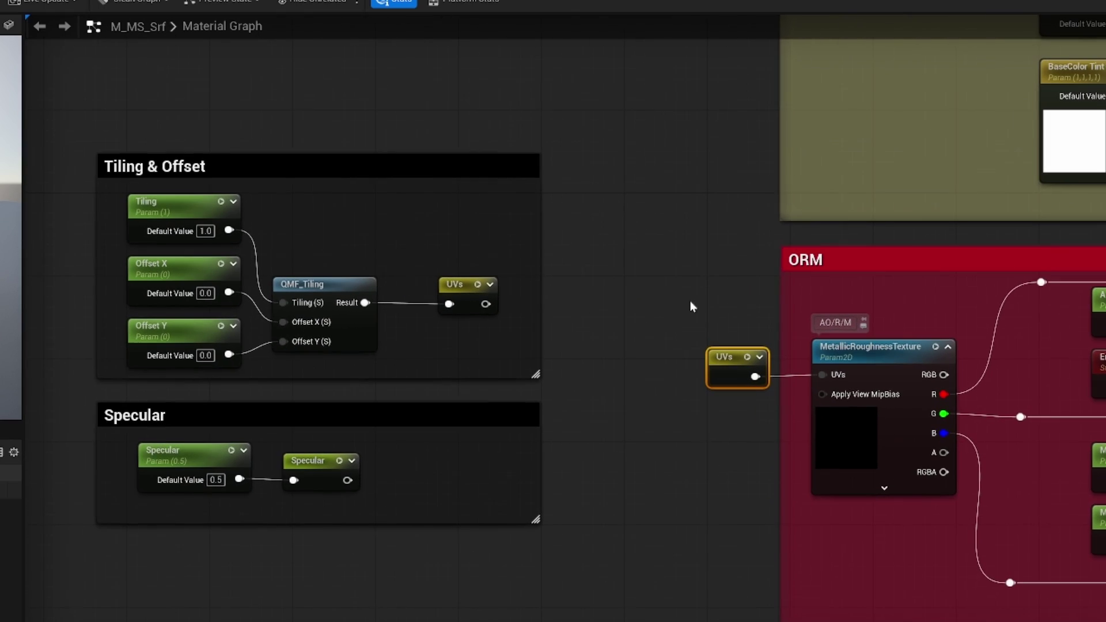
left_click(472, 292)
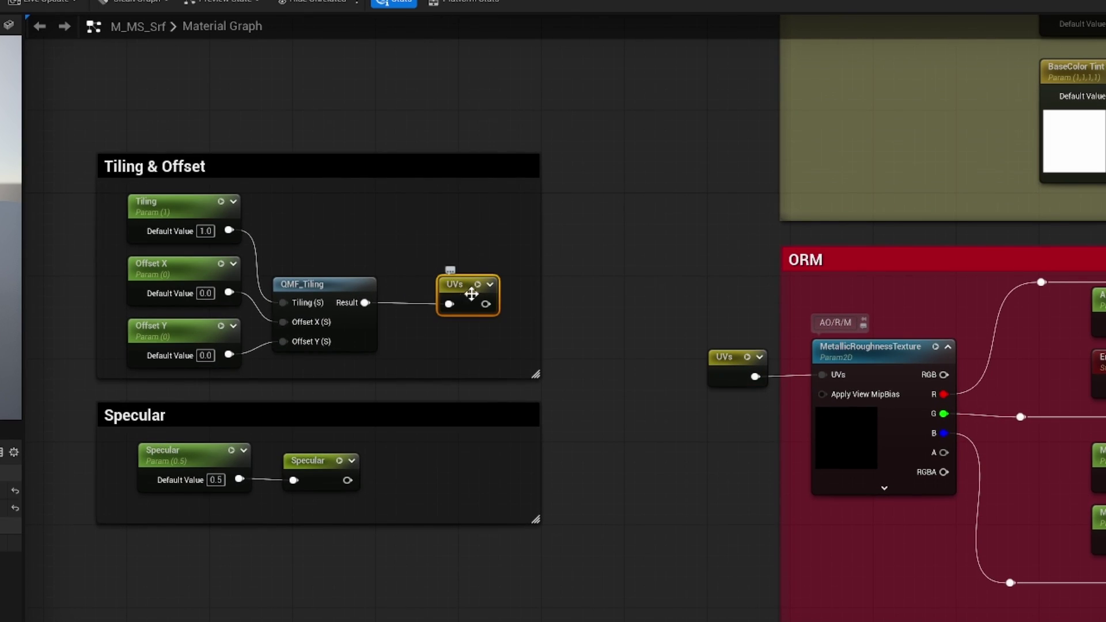
- Inspect the Tiling, Offset X and Offset Y parameters and the Base Color and ORM texture samples they drive
right_click_drag(455, 290, 638, 344)
left_click_drag(524, 276, 464, 321)
left_click(444, 278)
left_click(353, 290)
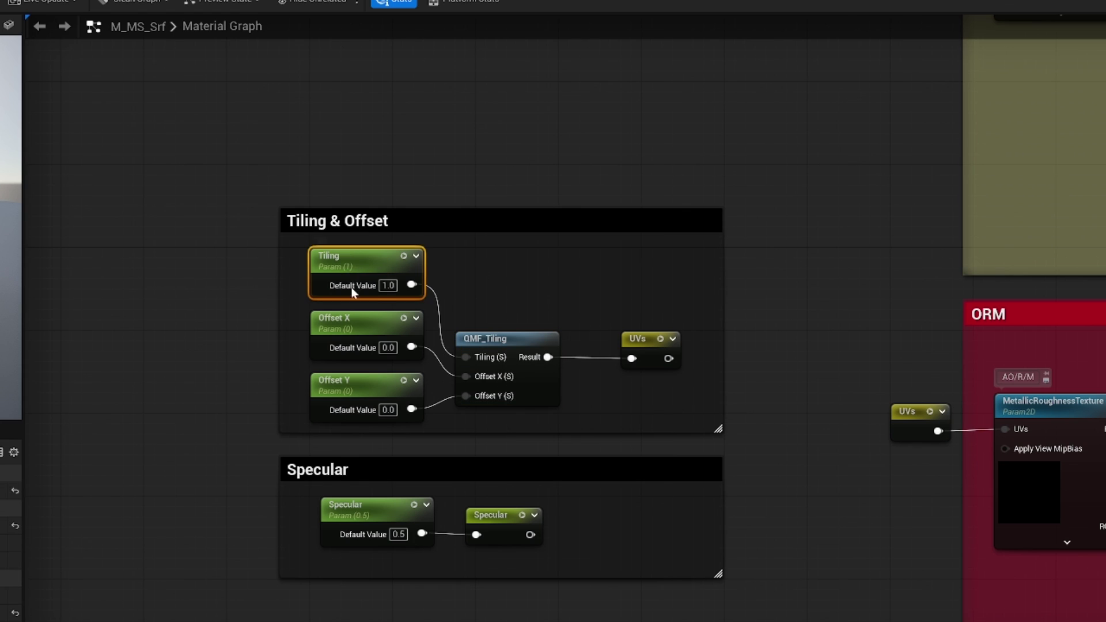
left_click(354, 322)
left_click(347, 380)
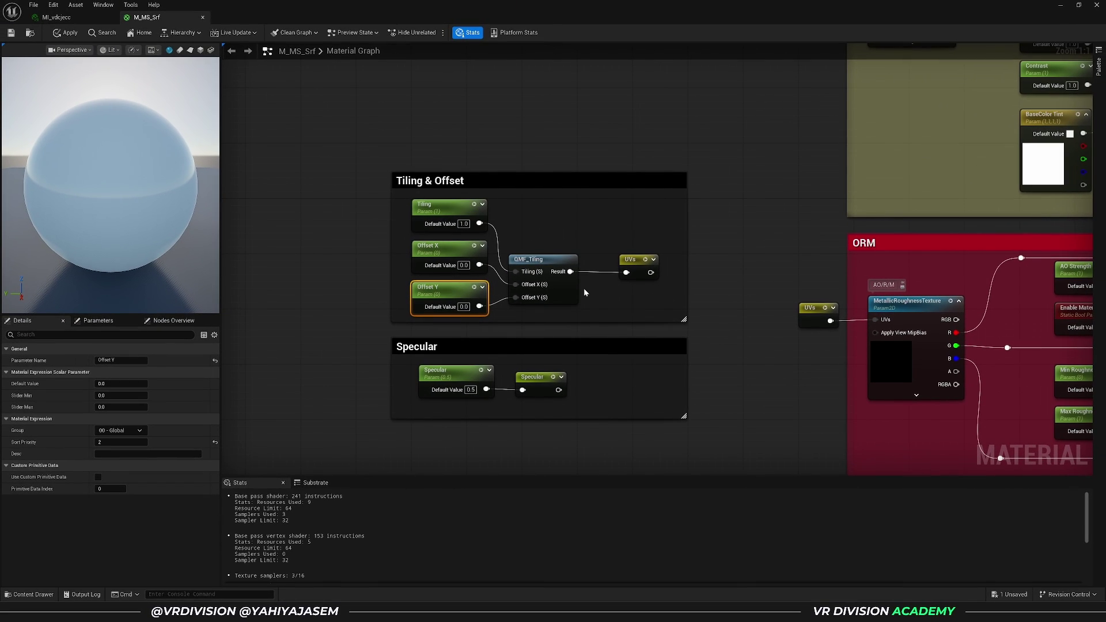
left_click(584, 293)
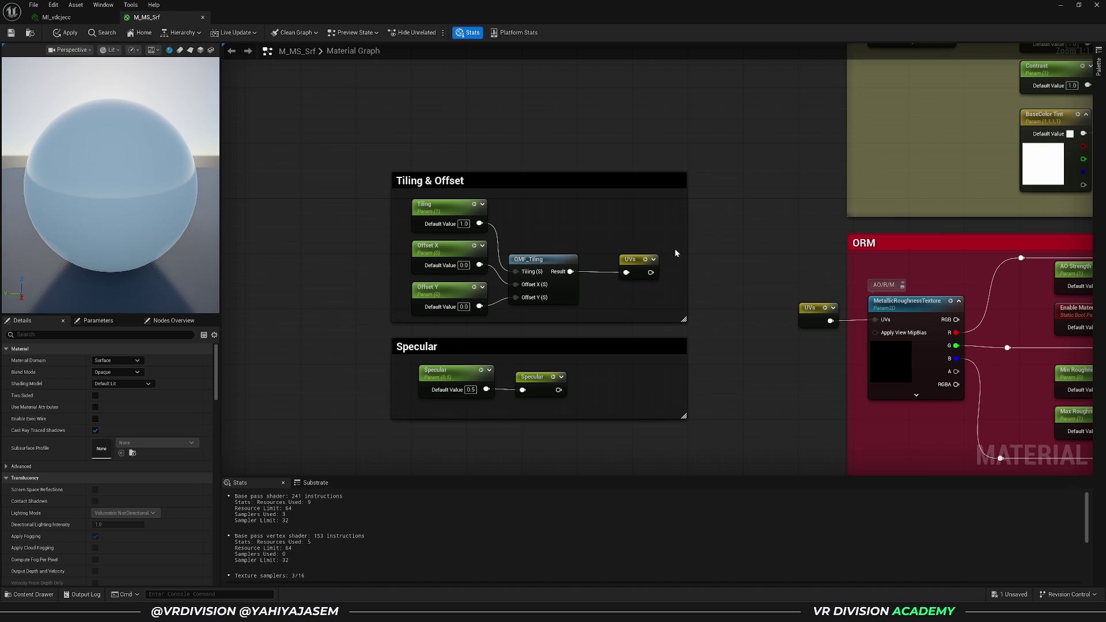
right_click_drag(877, 62, 694, 181)
left_click(712, 141)
right_click_drag(711, 472, 689, 384)
left_click(693, 397)
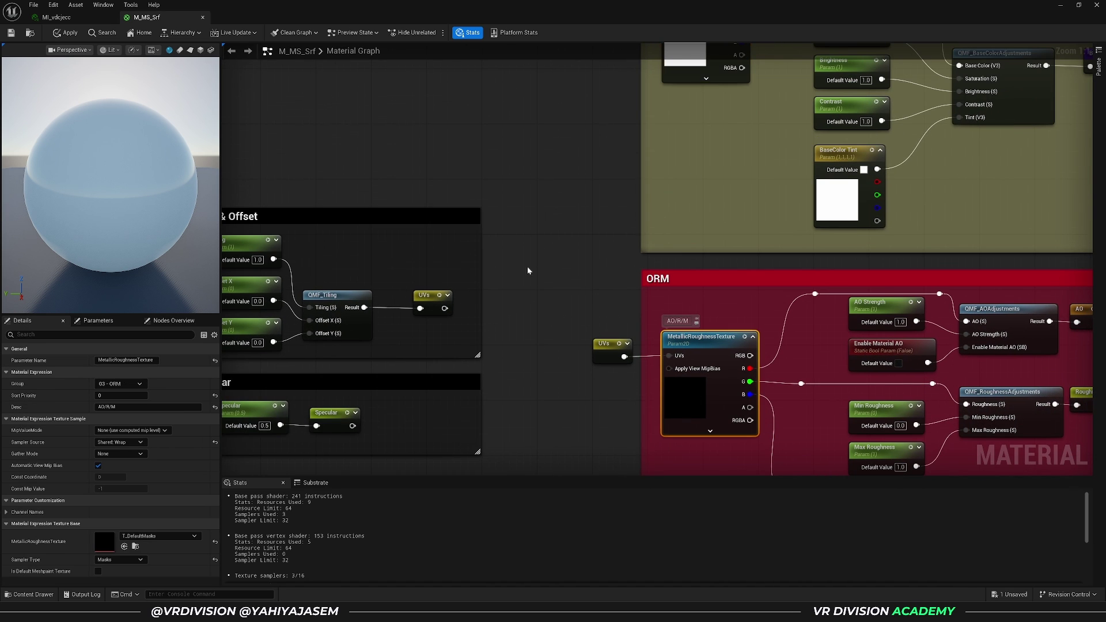
- Make room in the Tiling & Offset group by moving and enlarging its comment box and spacing the UVs reroute farther from QMF_Tiling
right_click_drag(523, 267, 690, 325)
left_click_drag(559, 271, 483, 147)
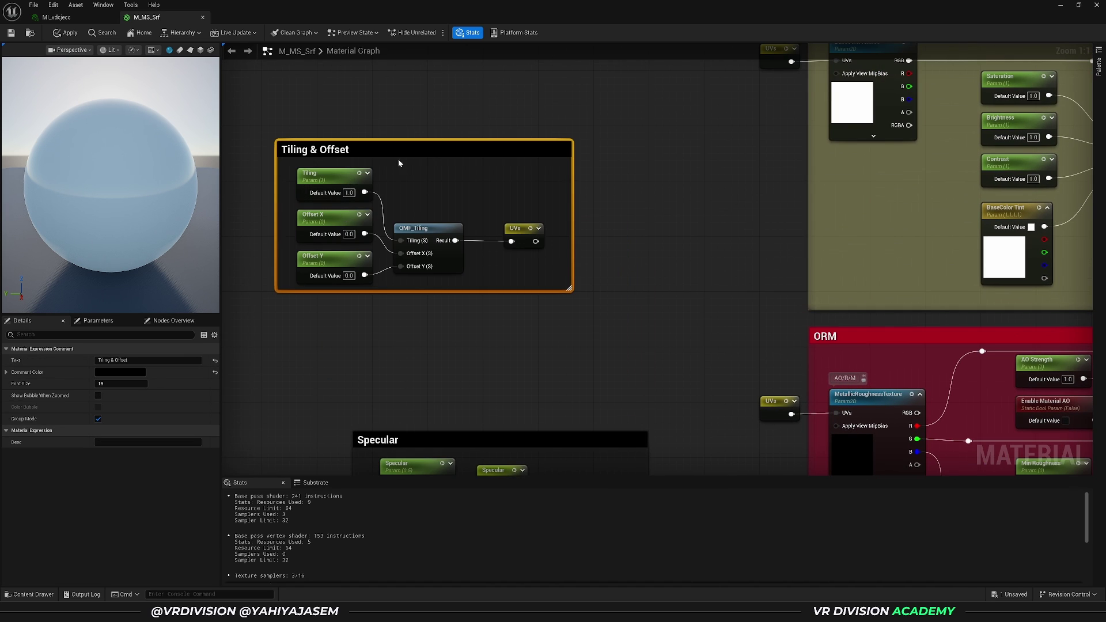
left_click_drag(572, 290, 648, 399)
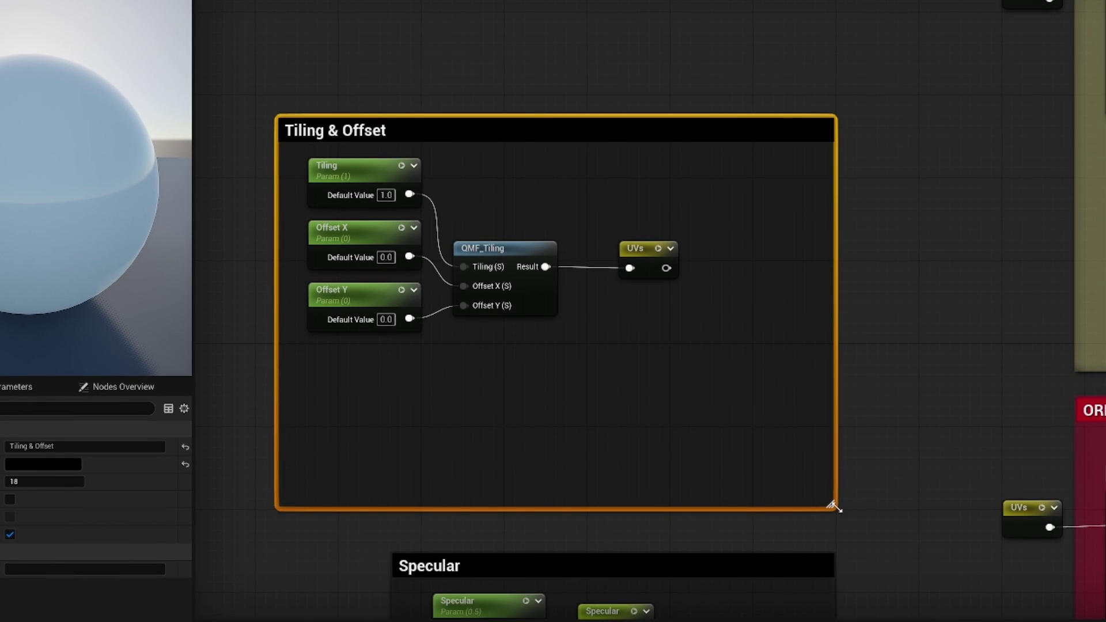
left_click(780, 359)
left_click_drag(643, 250, 779, 245)
- Add a CustomRotator node in the empty area of the Tiling & Offset group
right_click(621, 356)
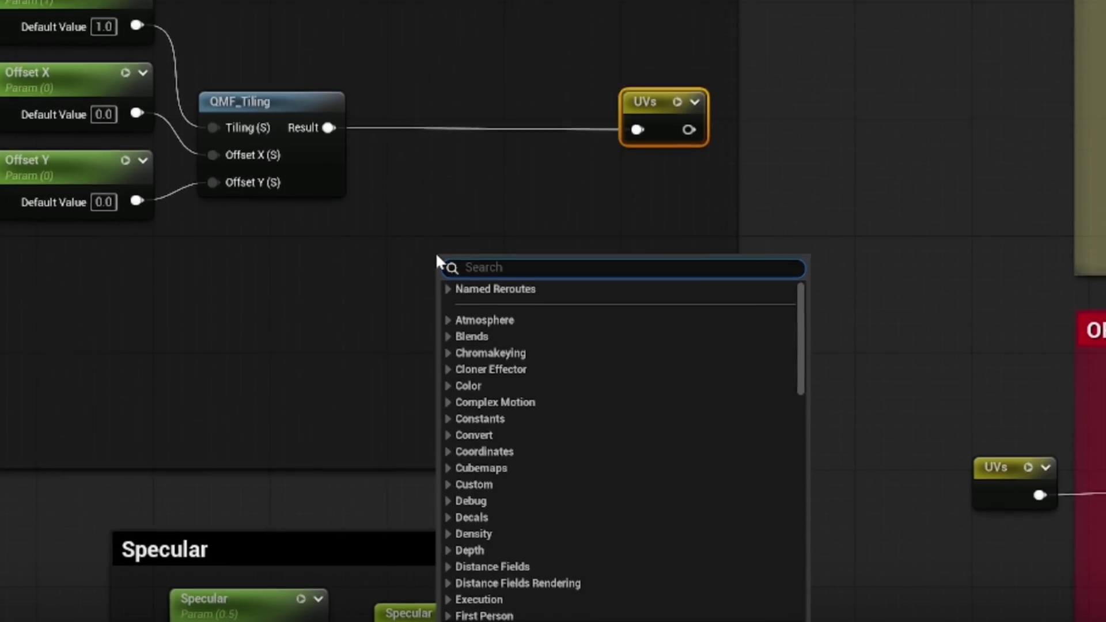
type("custom rota")
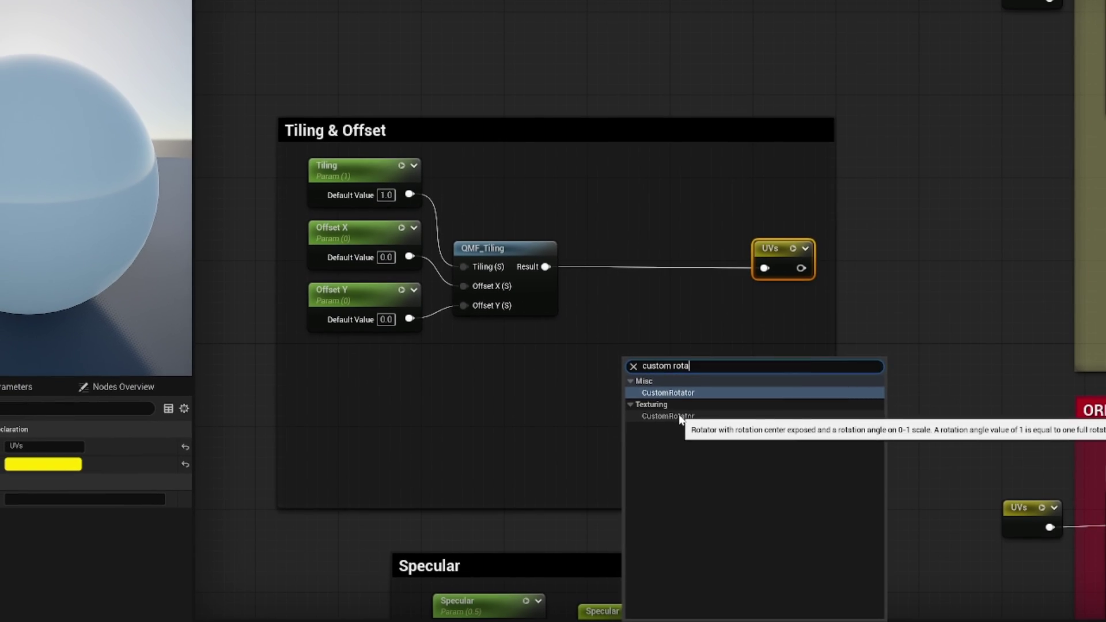
left_click(478, 322)
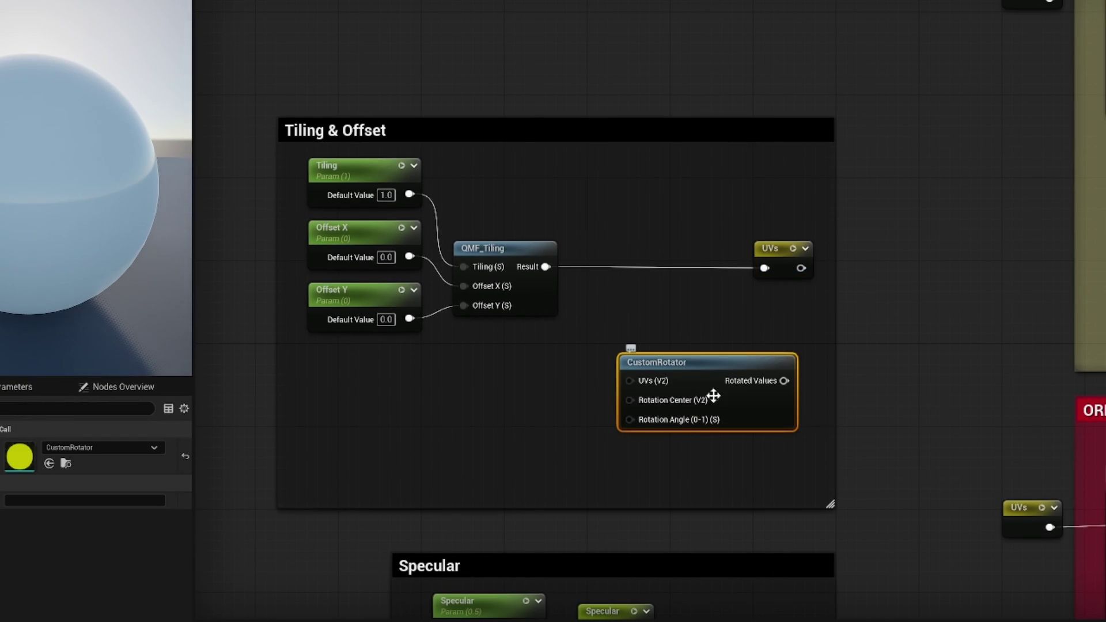
left_click_drag(713, 396, 701, 385)
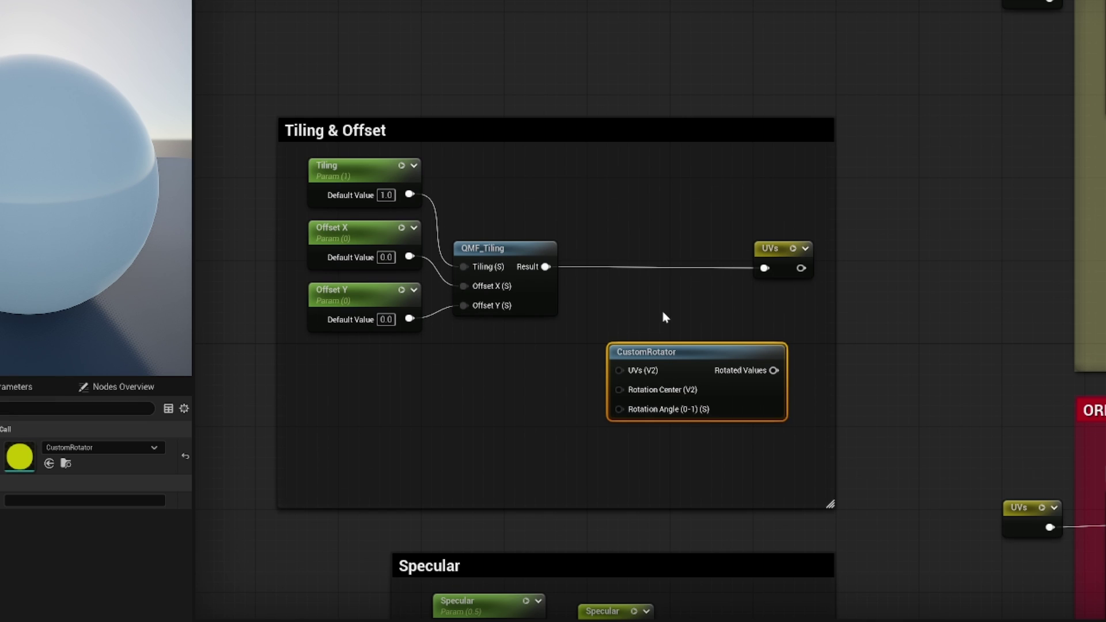
left_click(665, 317)
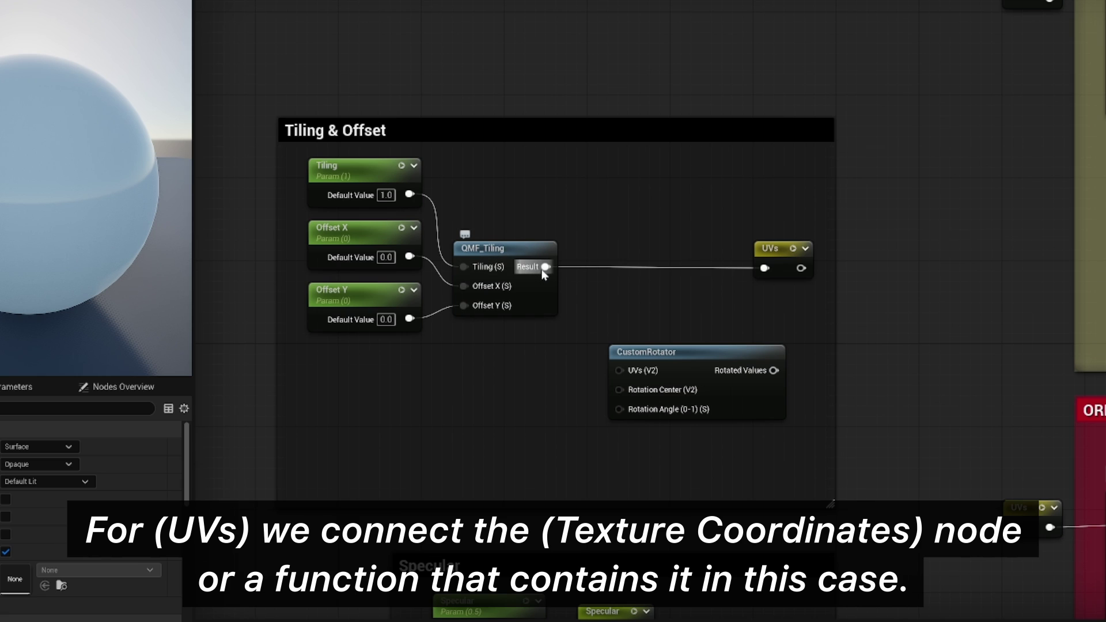
- Wire CustomRotator between QMF_Tiling's Result and the UVs reroute using its UVs input and Rotated Values output, and align the nodes
left_click_drag(544, 267, 624, 371)
left_click(746, 387)
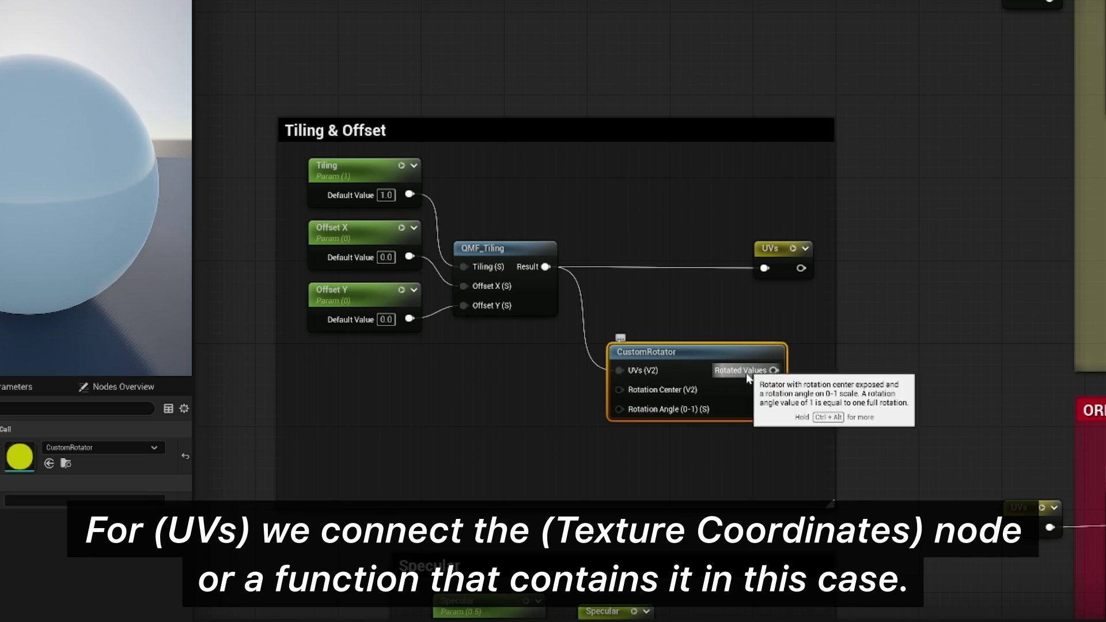
left_click_drag(773, 370, 766, 269)
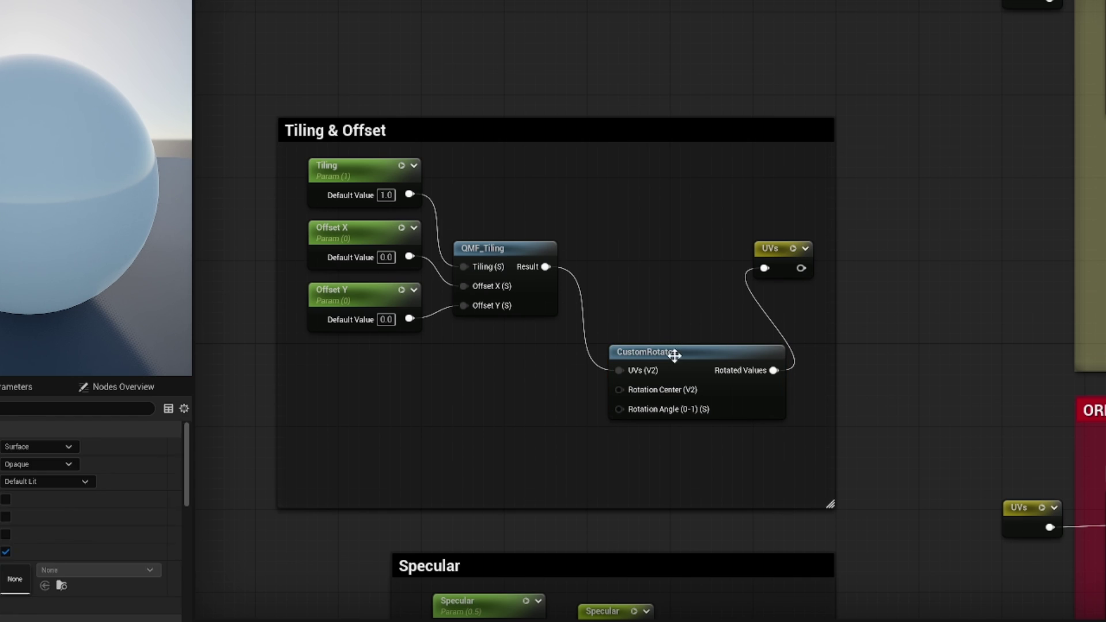
left_click_drag(672, 353, 643, 262)
left_click(794, 262)
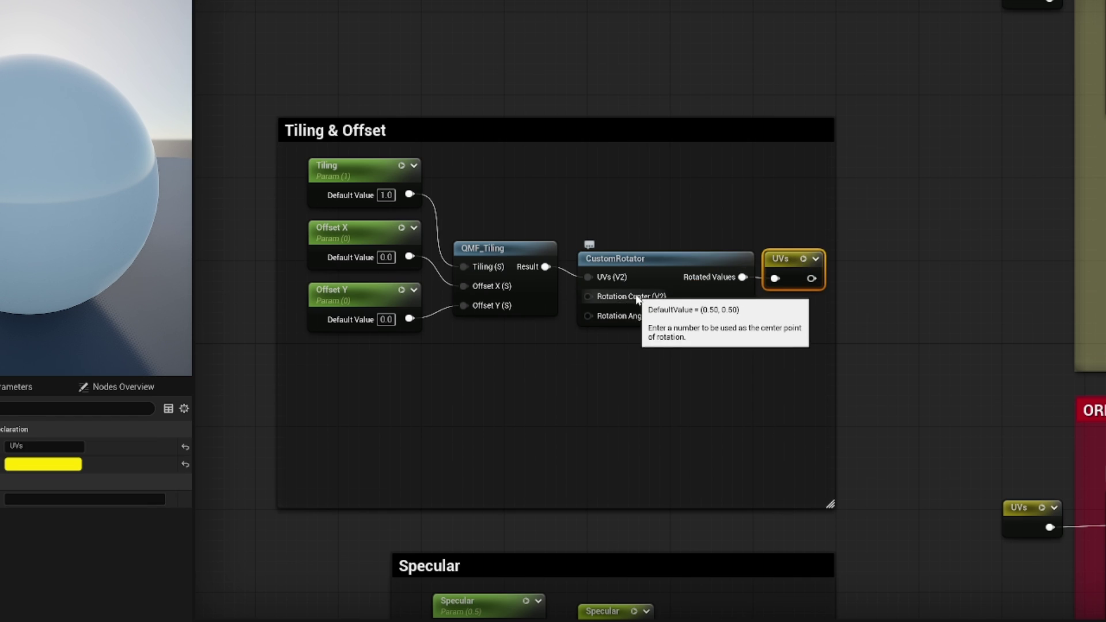
- Add a two-component constant with X 0.5 and Y 0.5 and connect it to CustomRotator's Rotation Center
left_click_drag(627, 298, 497, 380)
left_click(495, 379)
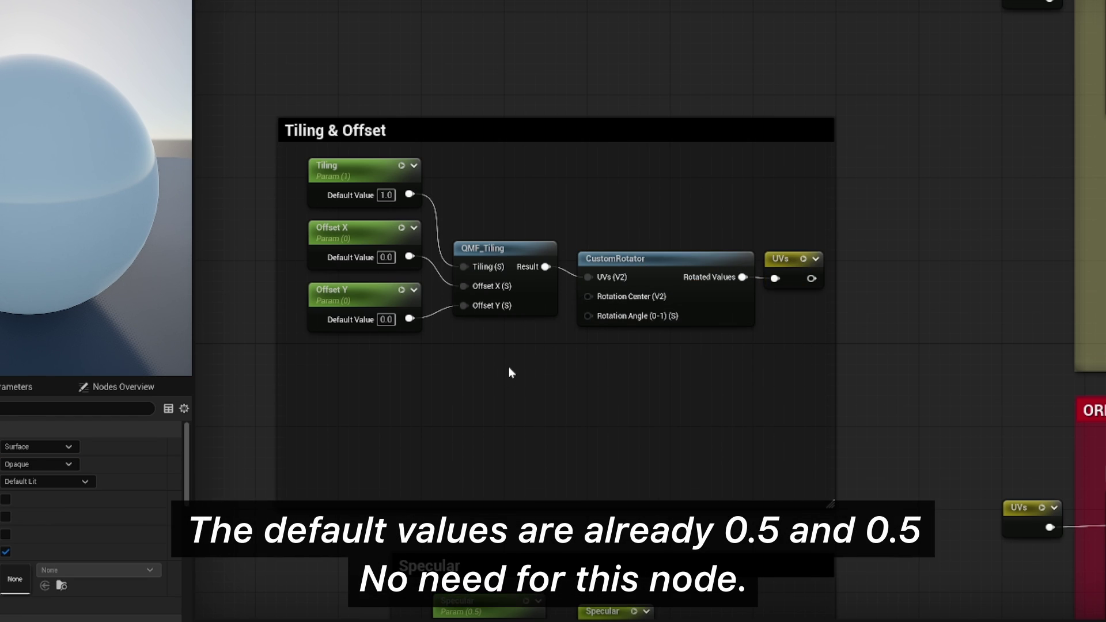
left_click(505, 382)
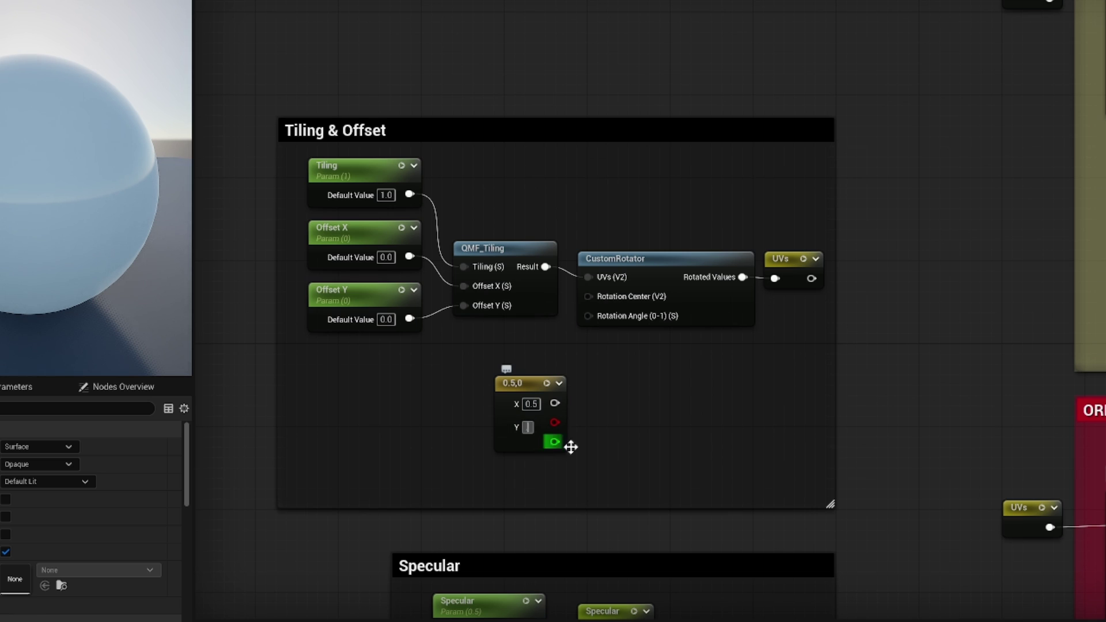
left_click_drag(521, 387, 521, 378)
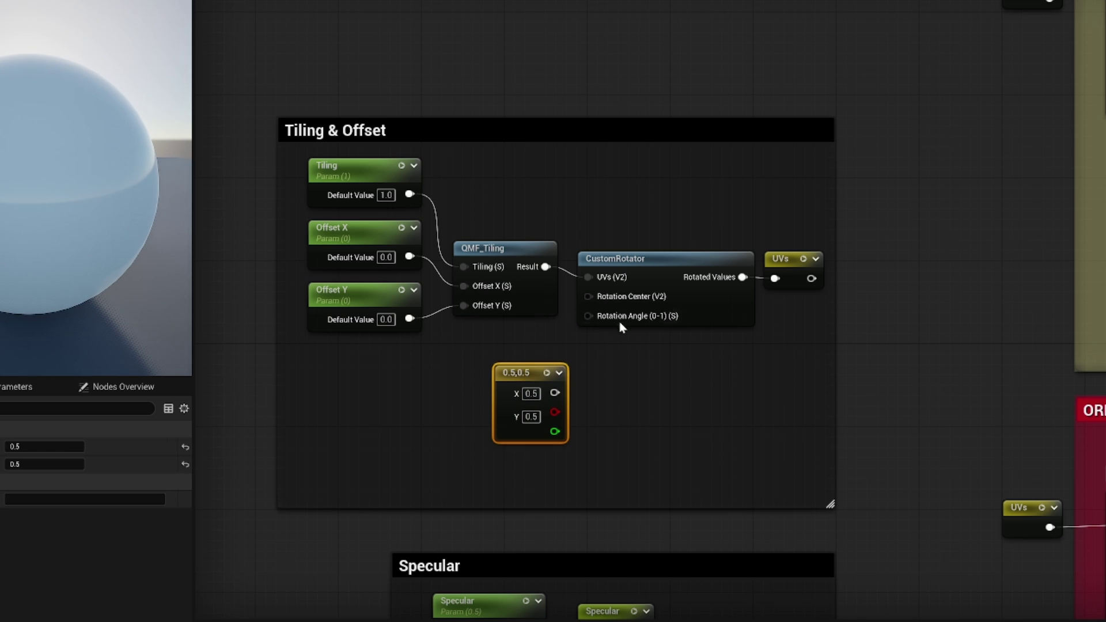
left_click_drag(604, 297, 503, 342)
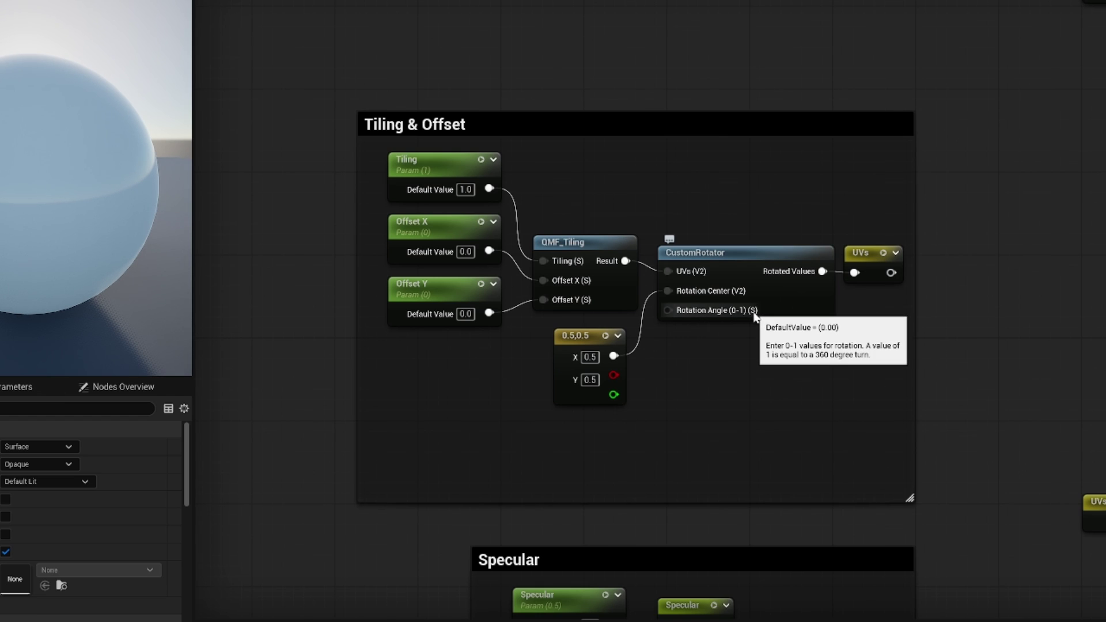
- Add a scalar parameter named Rotation below the 0.5,0.5 constant in the Tiling & Offset group
left_click(627, 435)
type("s")
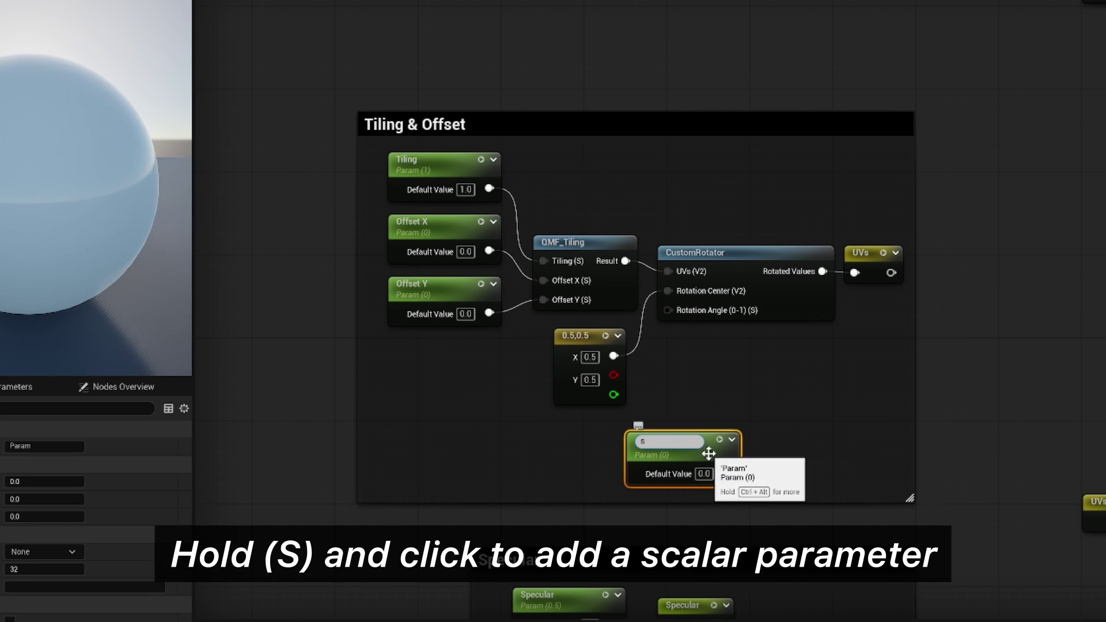
left_click_drag(690, 449, 627, 449)
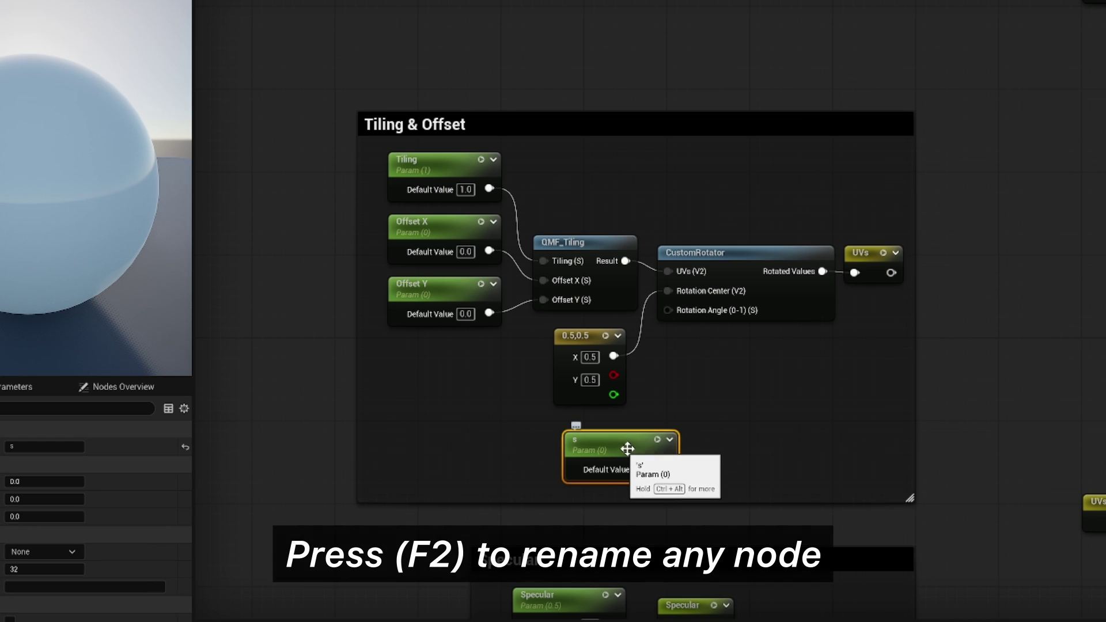
key("F2")
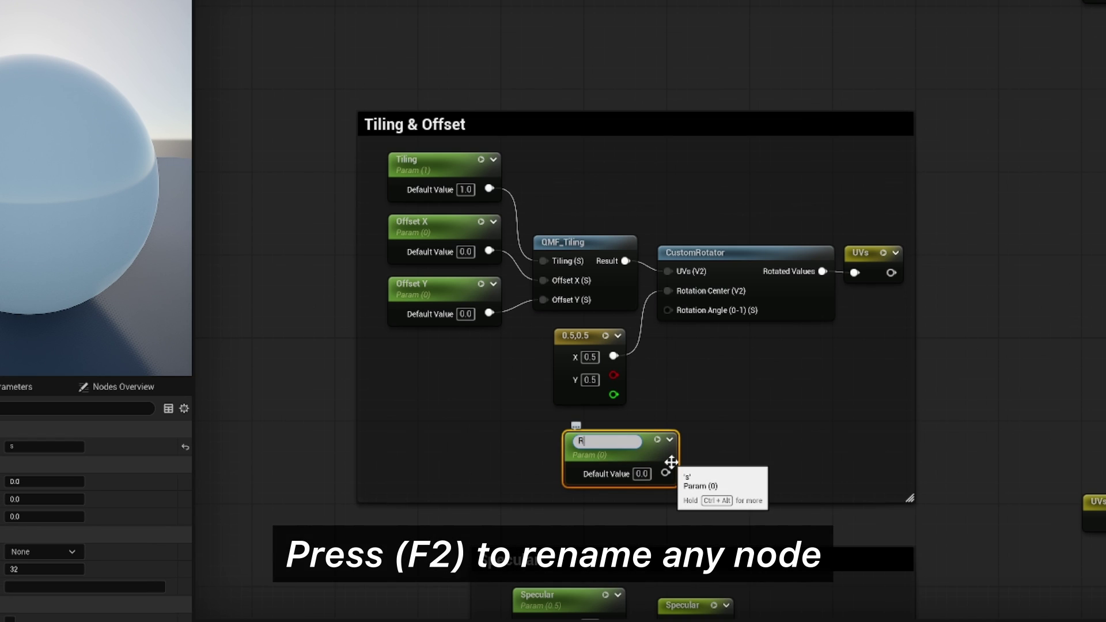
type("Rotation")
key("Return")
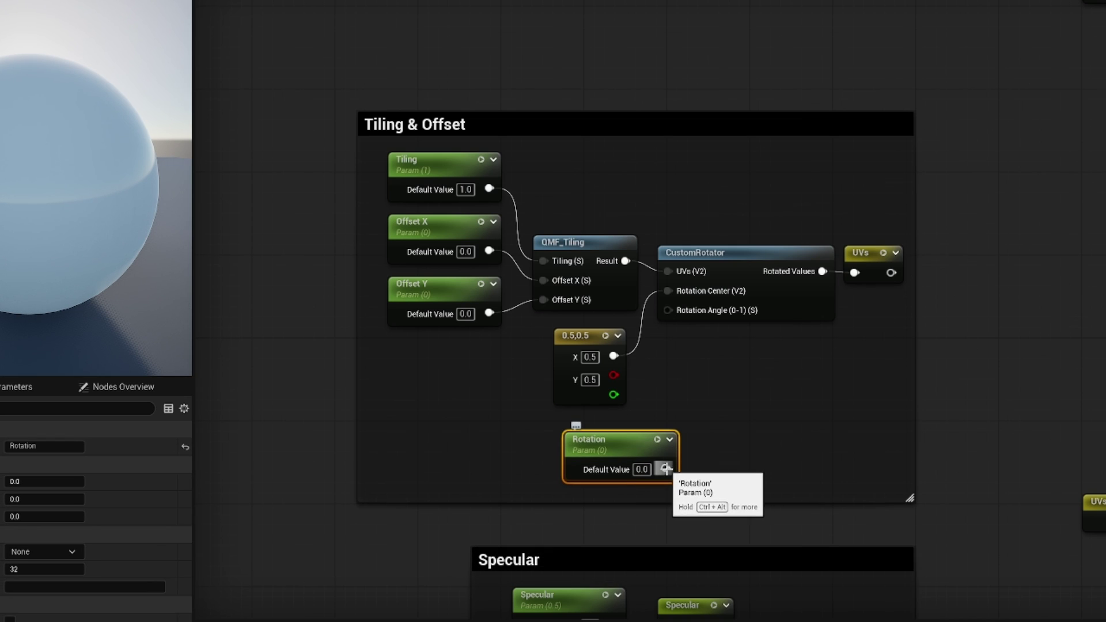
- Connect the Rotation parameter to CustomRotator's Rotation Angle input and save the M_MS_Srf material
left_click_drag(665, 469, 685, 314)
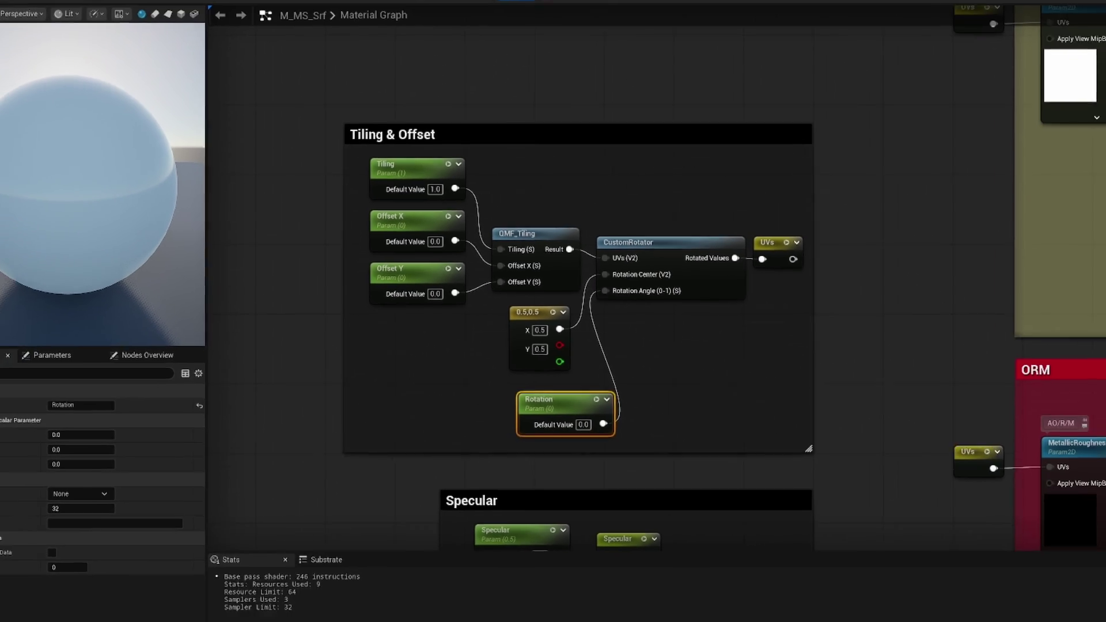
left_click(11, 33)
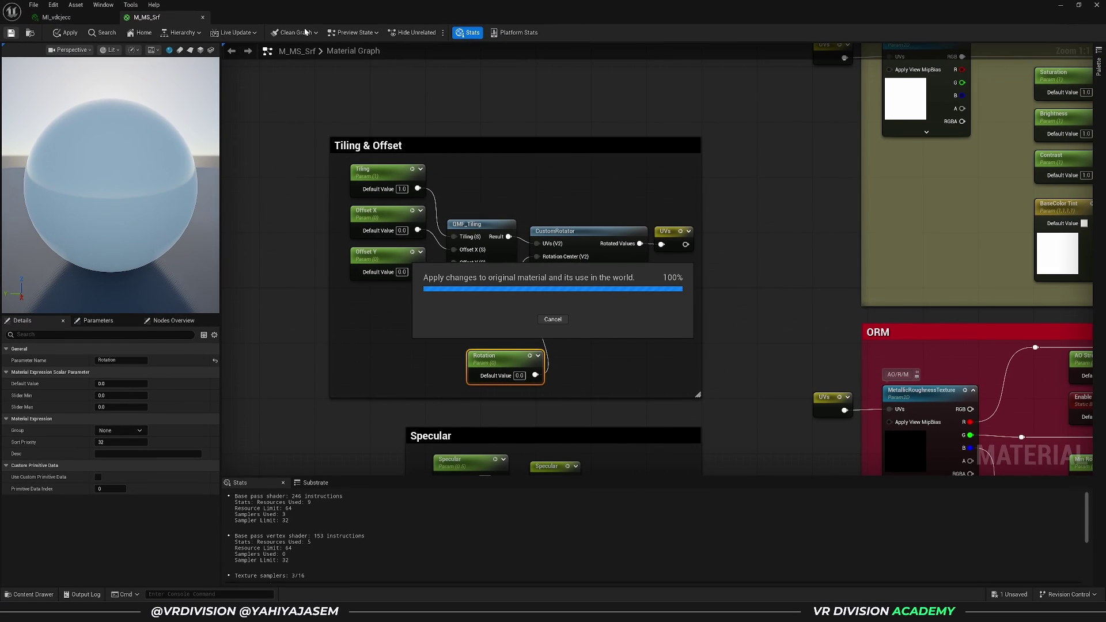
- Place the MI_vdcjecc editor beside the door view, enable the Rotation override, and vary its value to preview the grain turning
left_click_drag(388, 20, 781, 102)
left_click(660, 107)
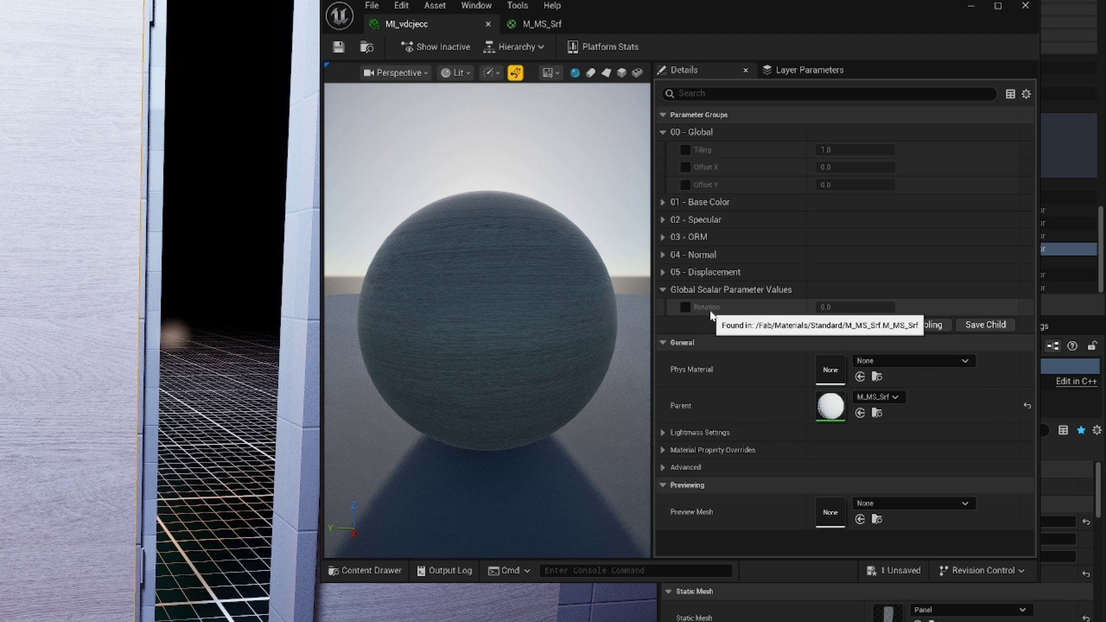
left_click(686, 307)
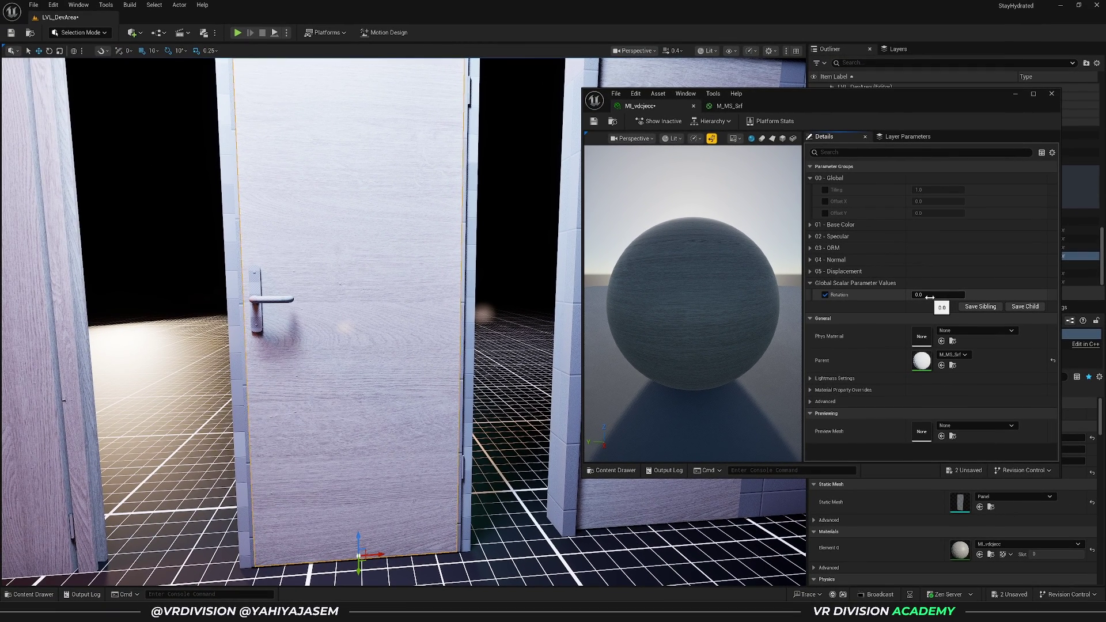
mouse_move(938, 295)
left_mouse_down()
mouse_move(961, 294)
mouse_move(945, 294)
left_mouse_up()
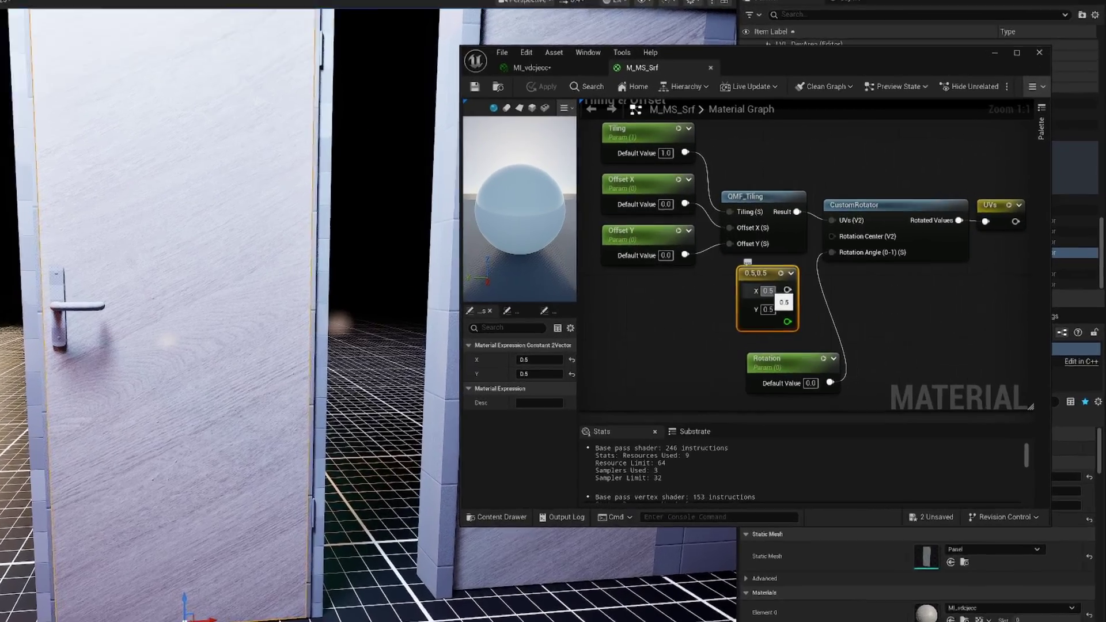
- In M_MS_Srf, set the two-component constant to X 0 and Y 0, reconnect it to Rotation Center, and save the material
left_click(831, 287)
left_click(696, 318)
type("0")
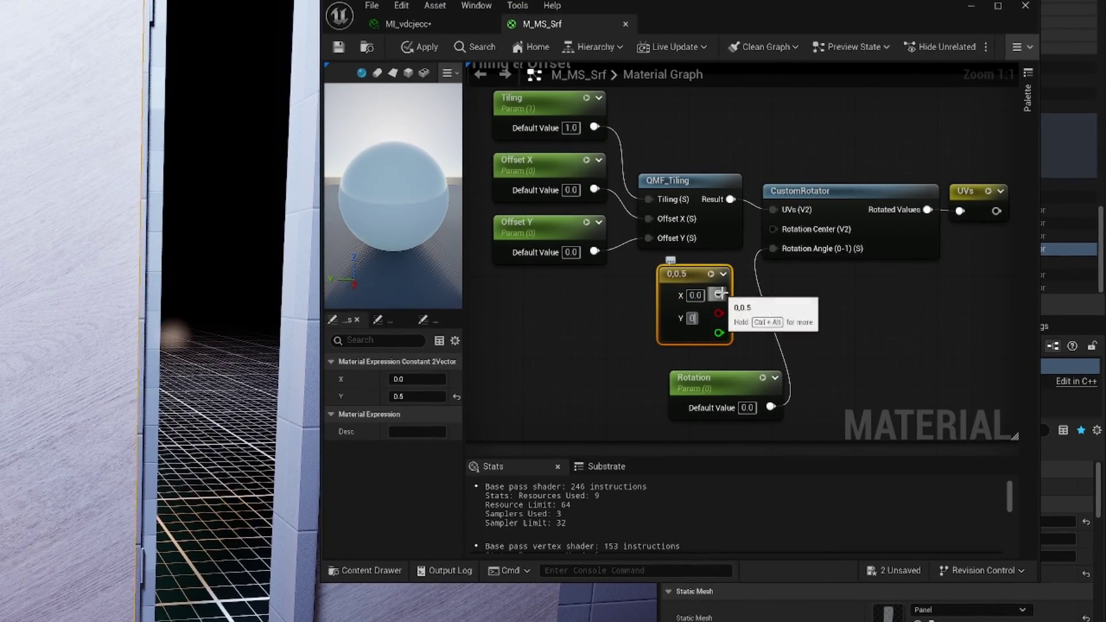
left_click_drag(718, 294, 773, 229)
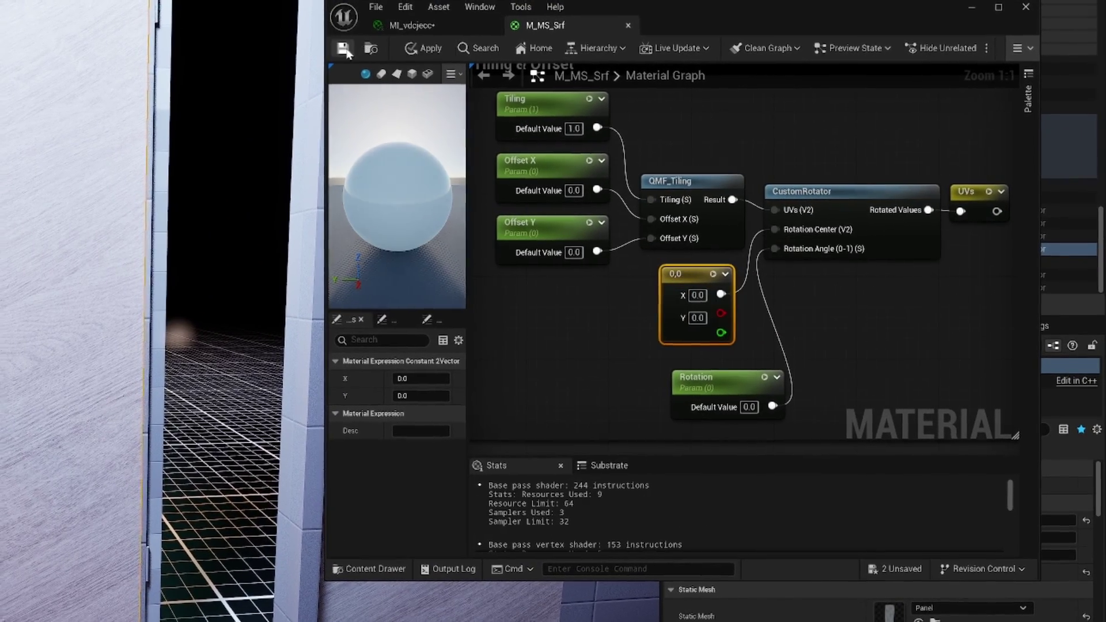
left_click(338, 47)
- Increase the Rotation value in MI_vdcjecc to preview how the grain pivots around the new center
left_click(410, 26)
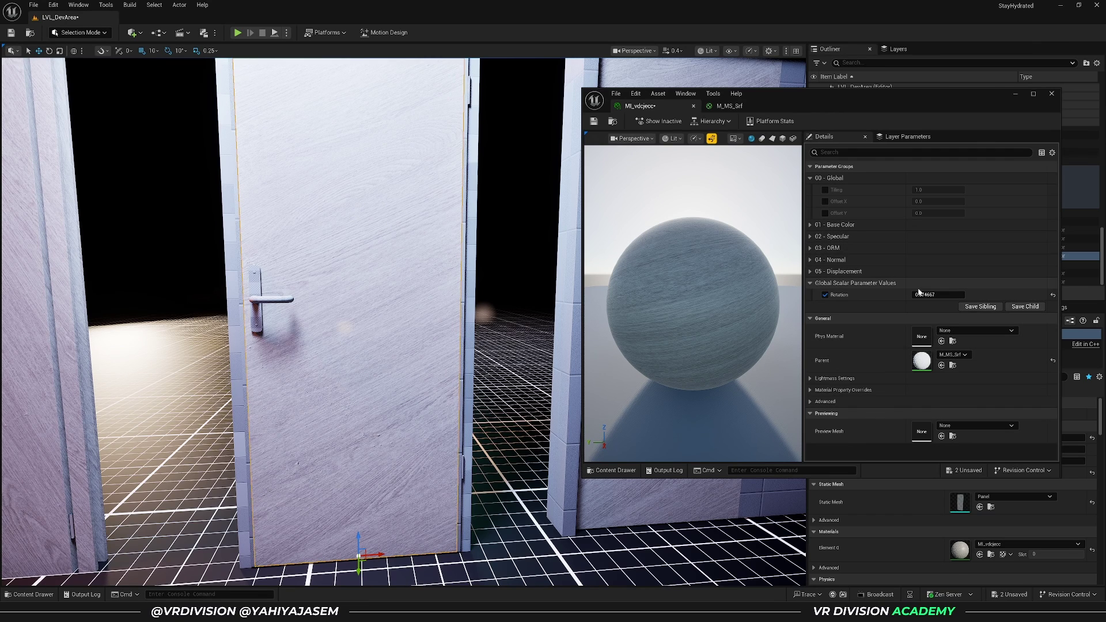
left_click_drag(930, 294, 956, 294)
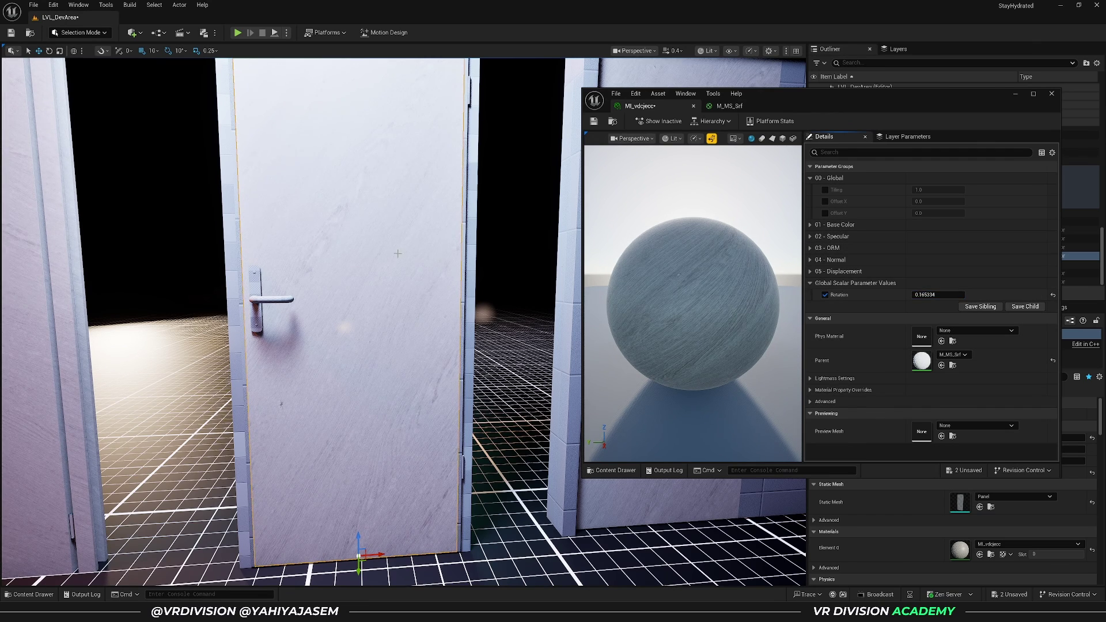
- Remove the two-component constant from CustomRotator's Rotation Center in M_MS_Srf and move the Rotation parameter up into the freed space
left_click(752, 109)
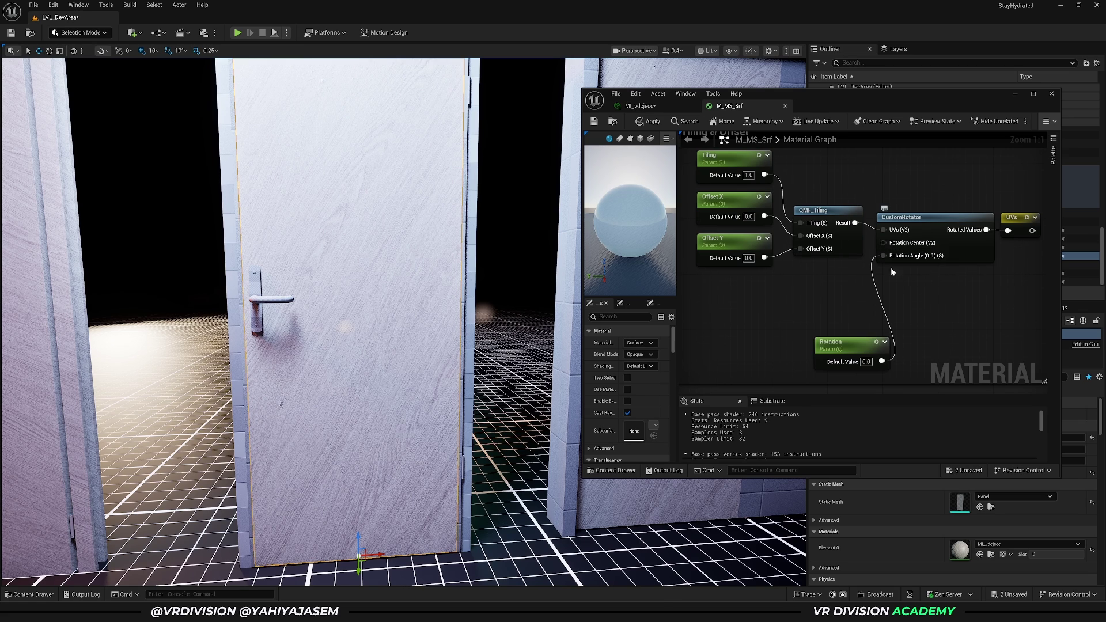
left_click_drag(840, 344, 819, 315)
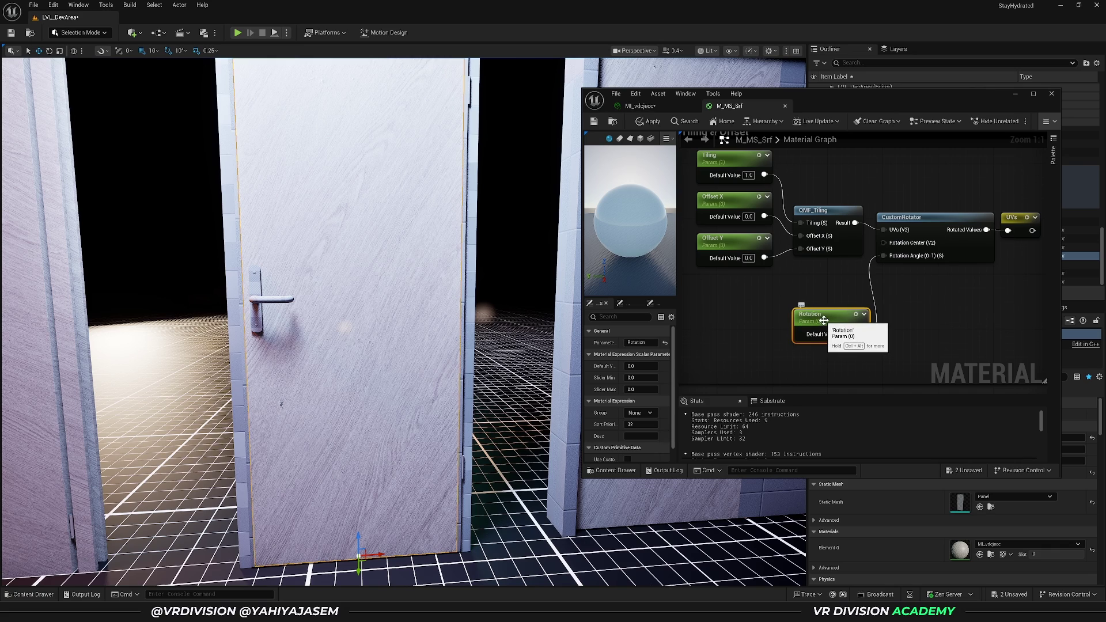
- Vary the Rotation value in MI_vdcjecc across a wide range to preview the grain, and reset it to 0
left_click(640, 106)
left_click_drag(924, 294, 1003, 294)
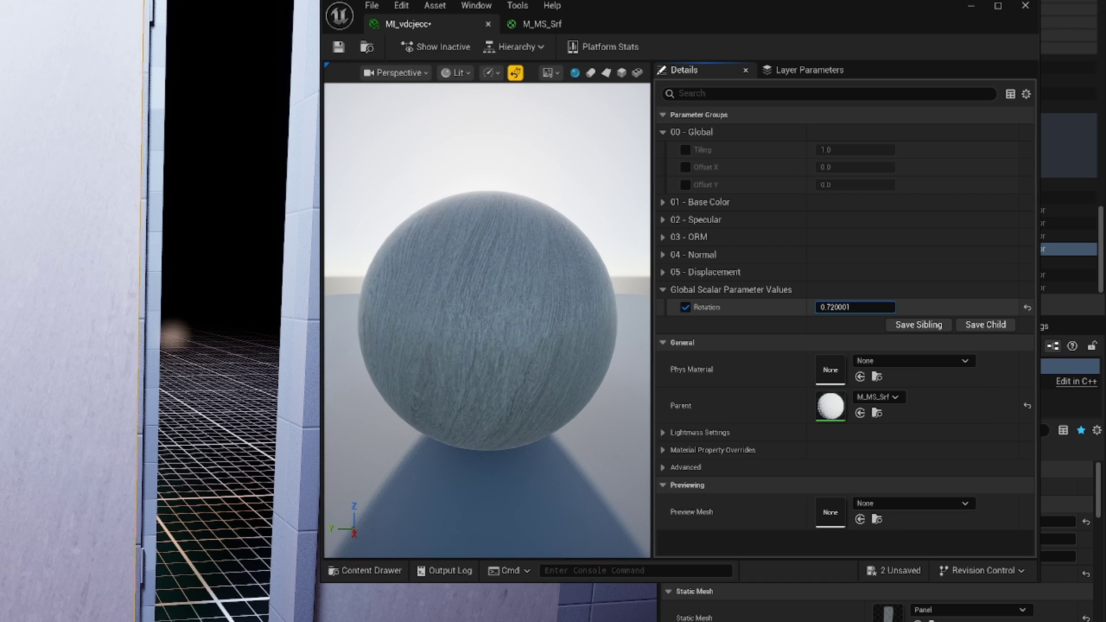
left_click_drag(855, 307, 892, 307)
left_click(845, 310)
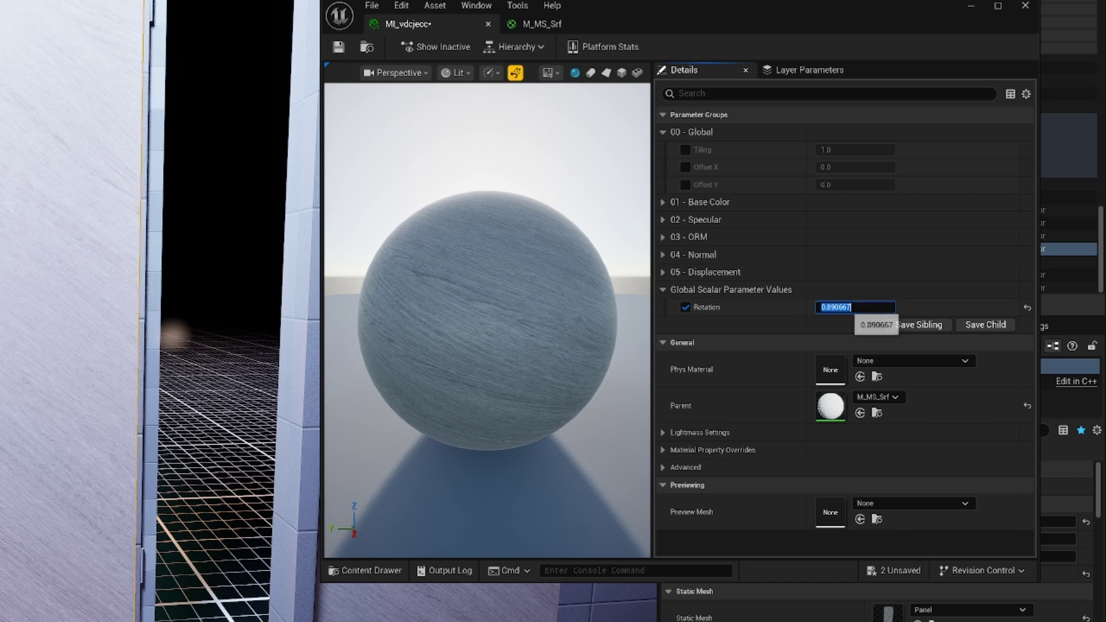
type("0")
key("Return")
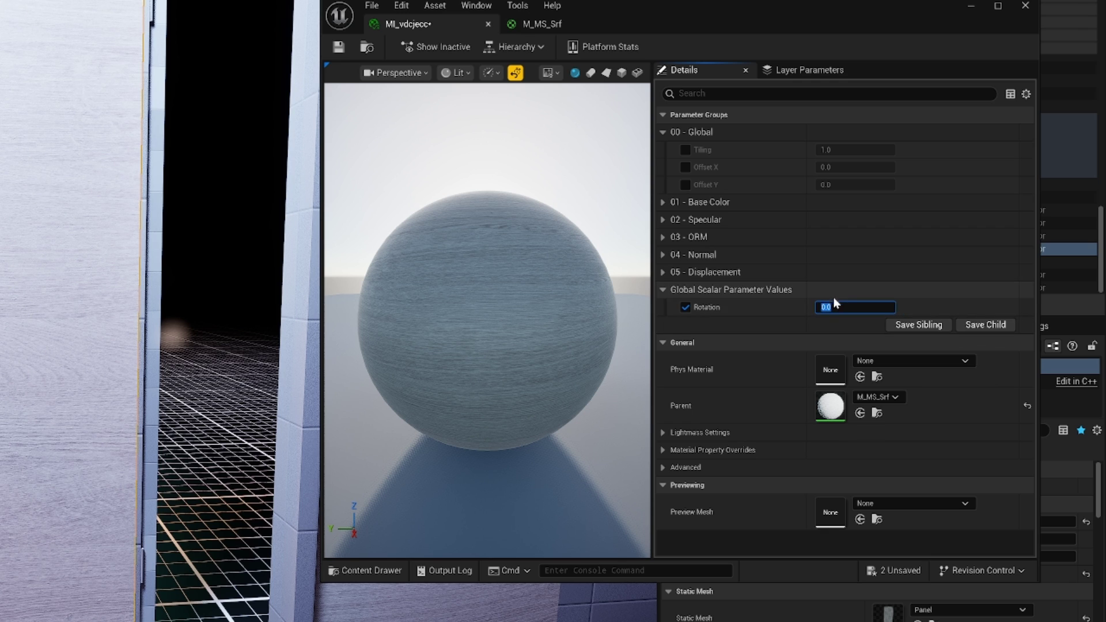
- Try a Rotation of 0.25 in MI_vdcjecc, vary it slightly, and return it to 0
type(".25")
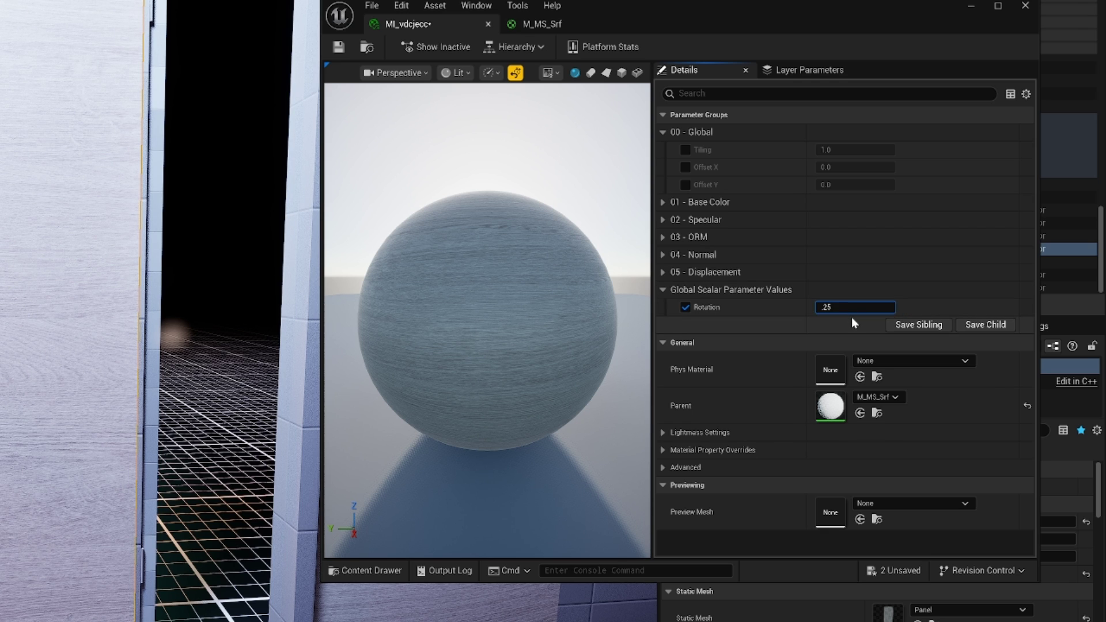
key("Return")
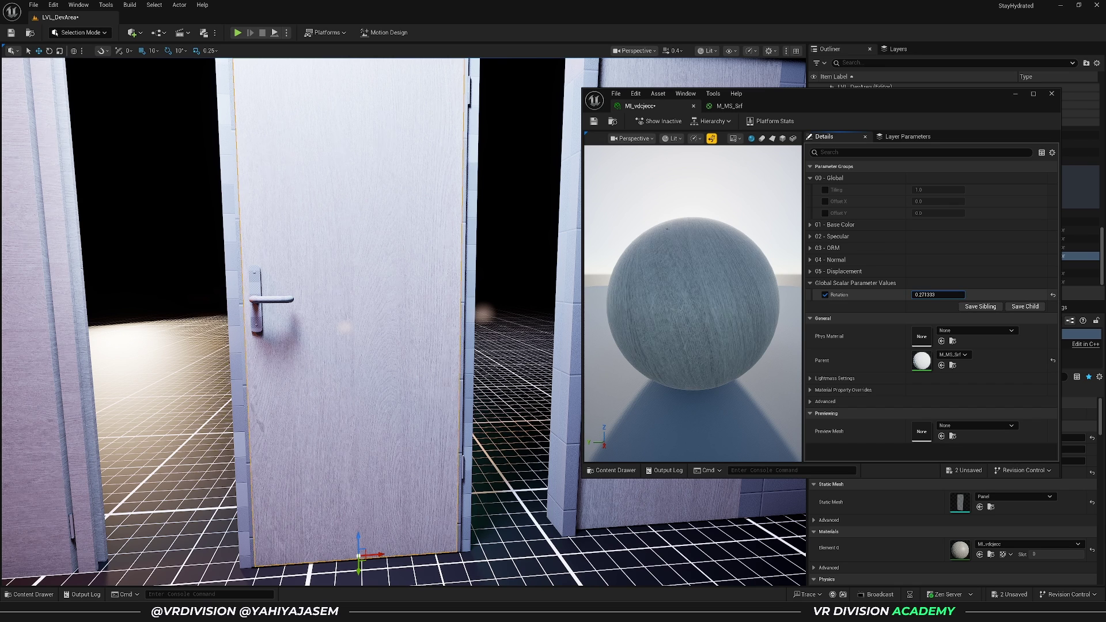
left_click_drag(925, 295, 925, 294)
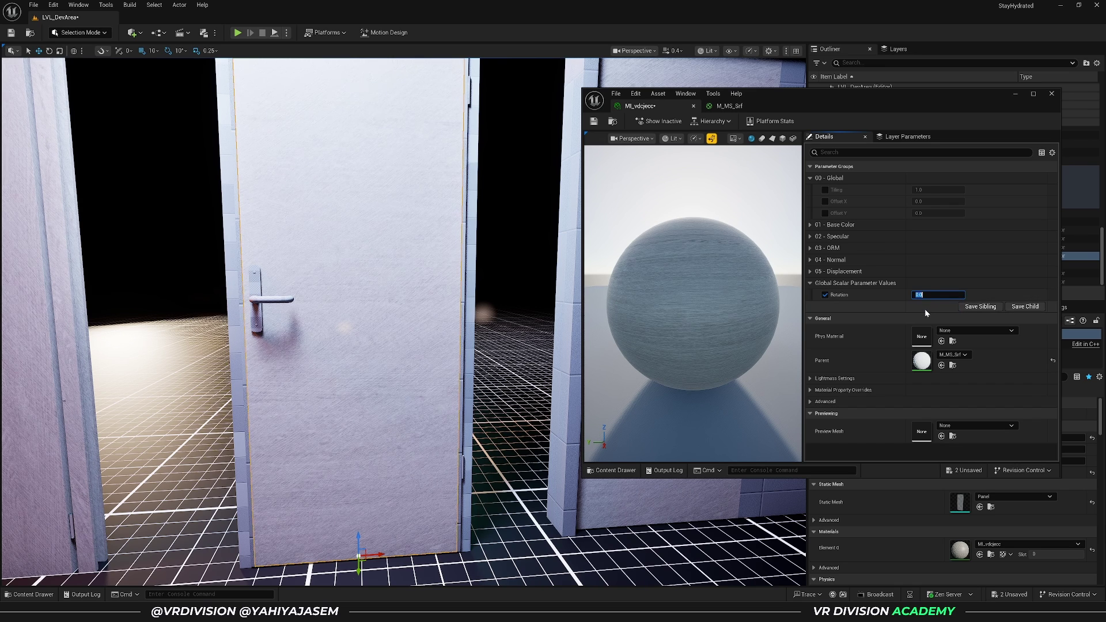
key("Return")
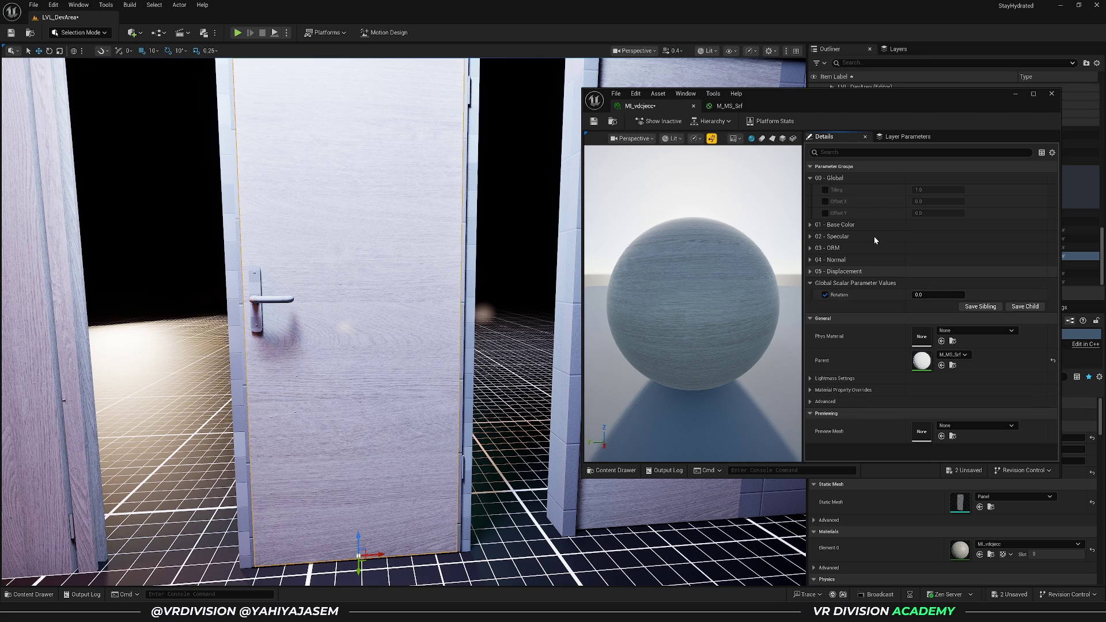
- Move the Rotation parameter away from CustomRotator in M_MS_Srf and feed its output into a new Divide node's A input
left_click(726, 106)
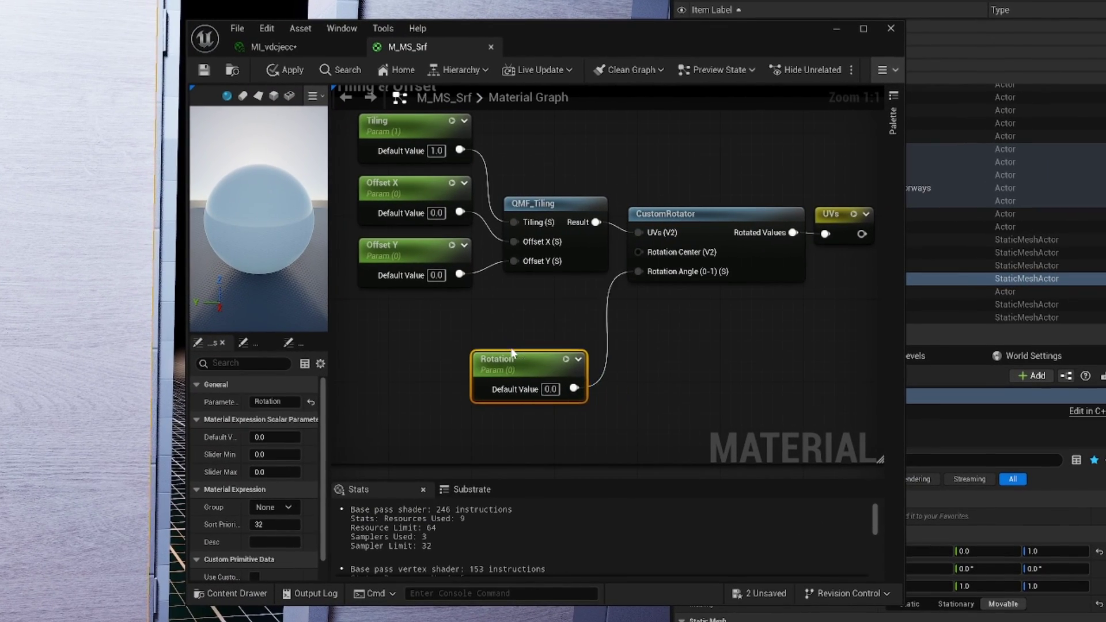
left_click_drag(512, 354, 449, 333)
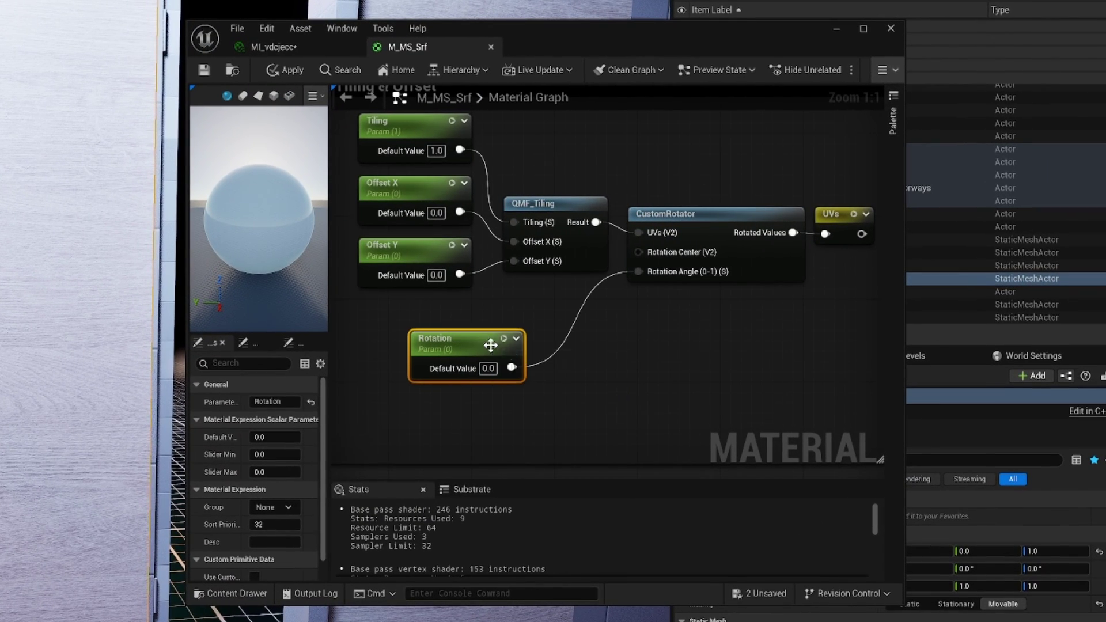
left_click_drag(512, 368, 565, 378)
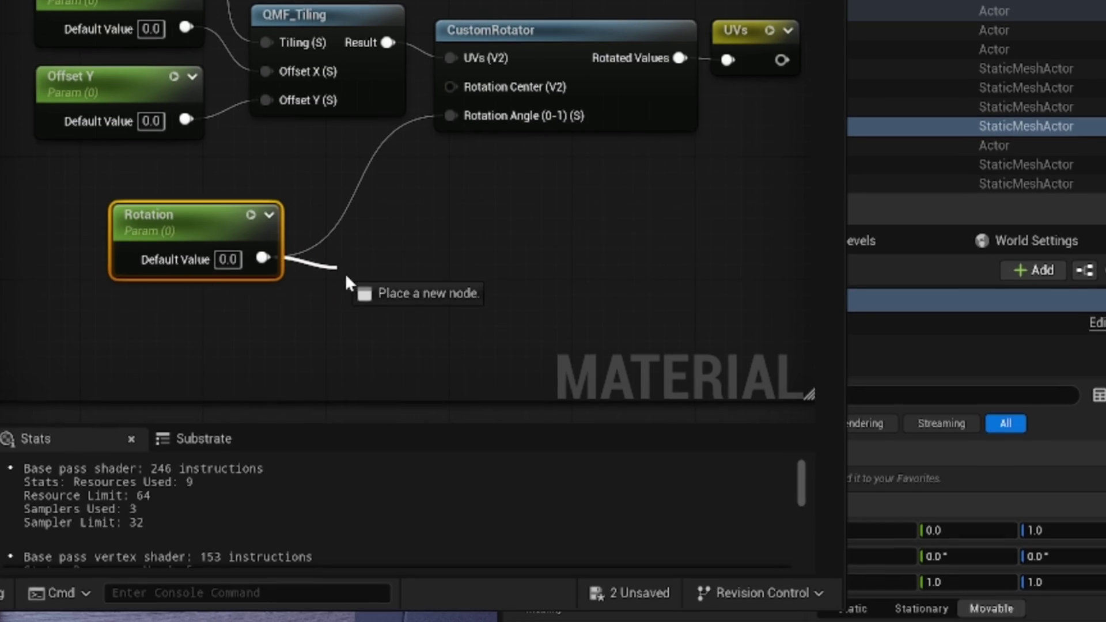
left_click_drag(344, 273, 347, 271)
type("divid")
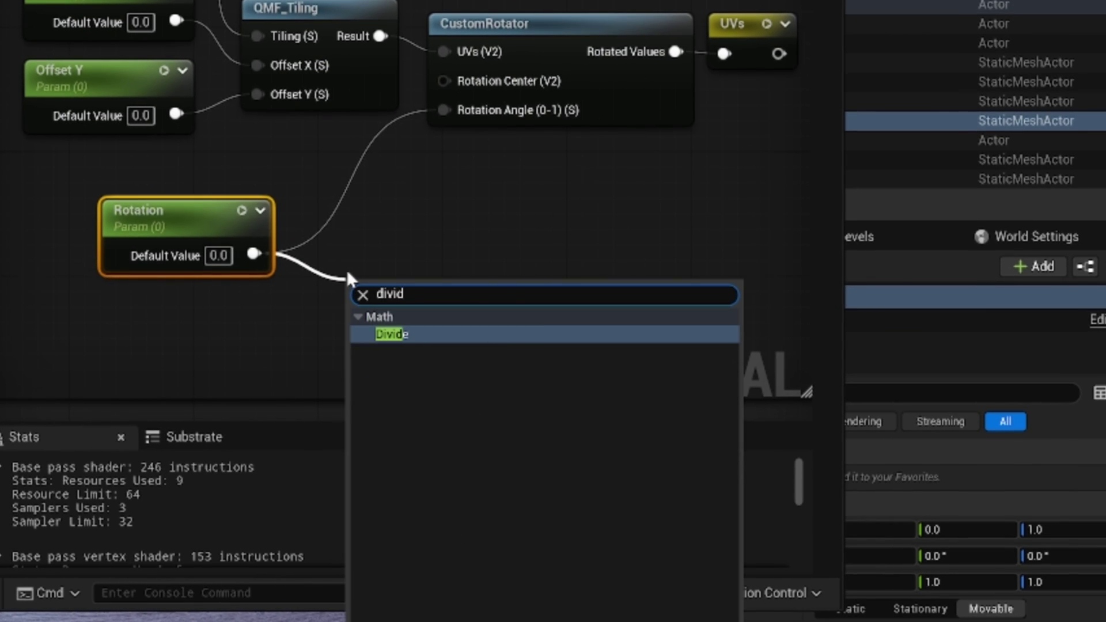
key("Return")
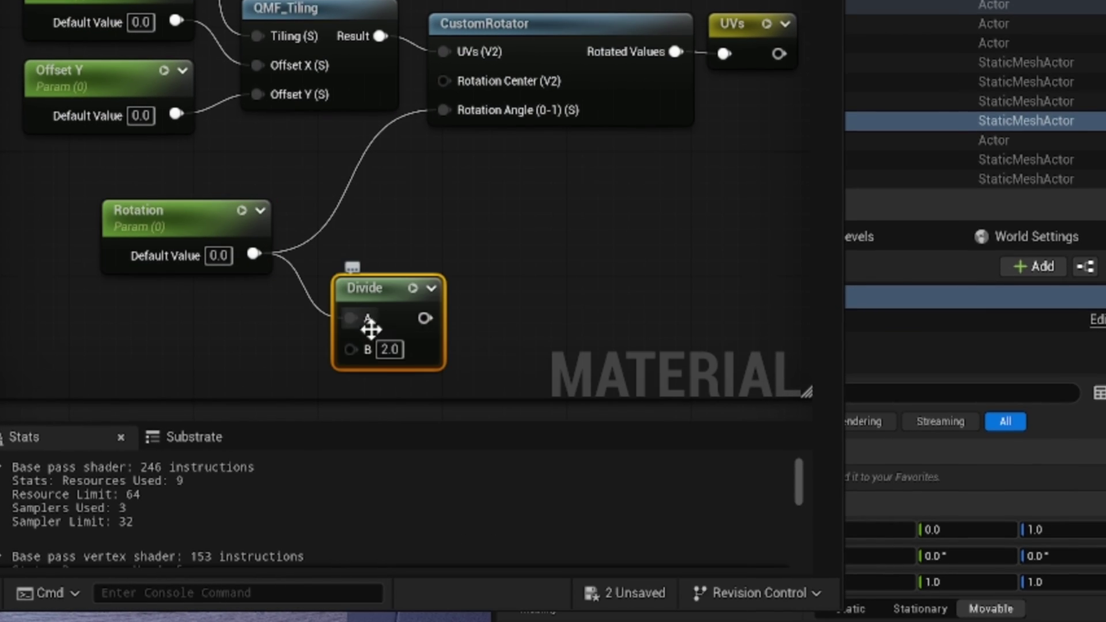
- Set Divide's B value to 360, connect its output to CustomRotator's Rotation Angle, and save the material
left_click(167, 216)
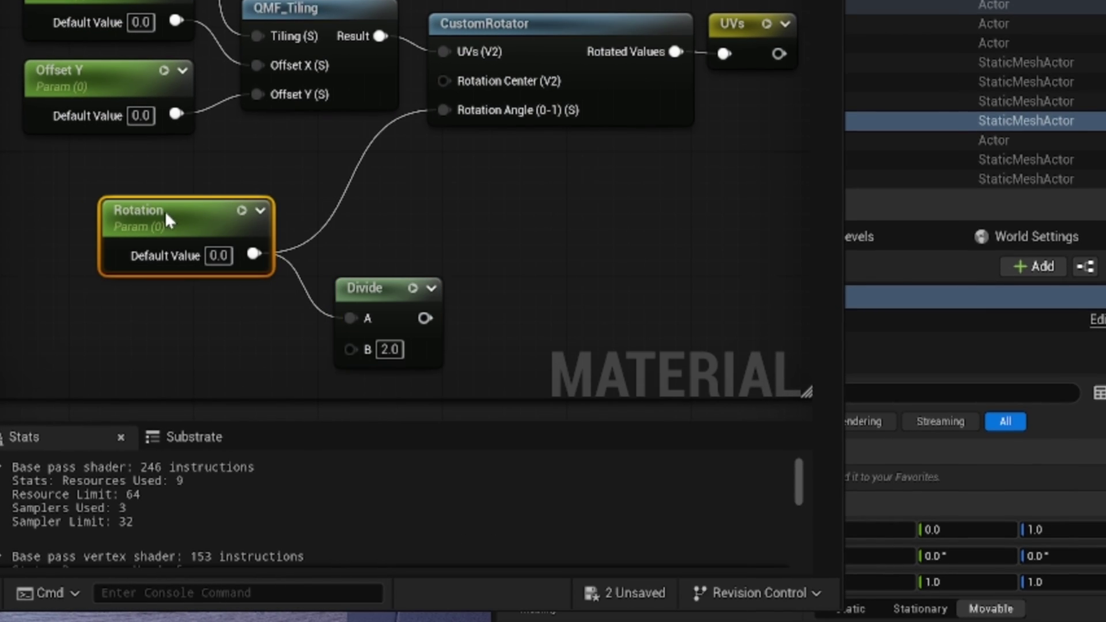
left_click(390, 349)
type("360")
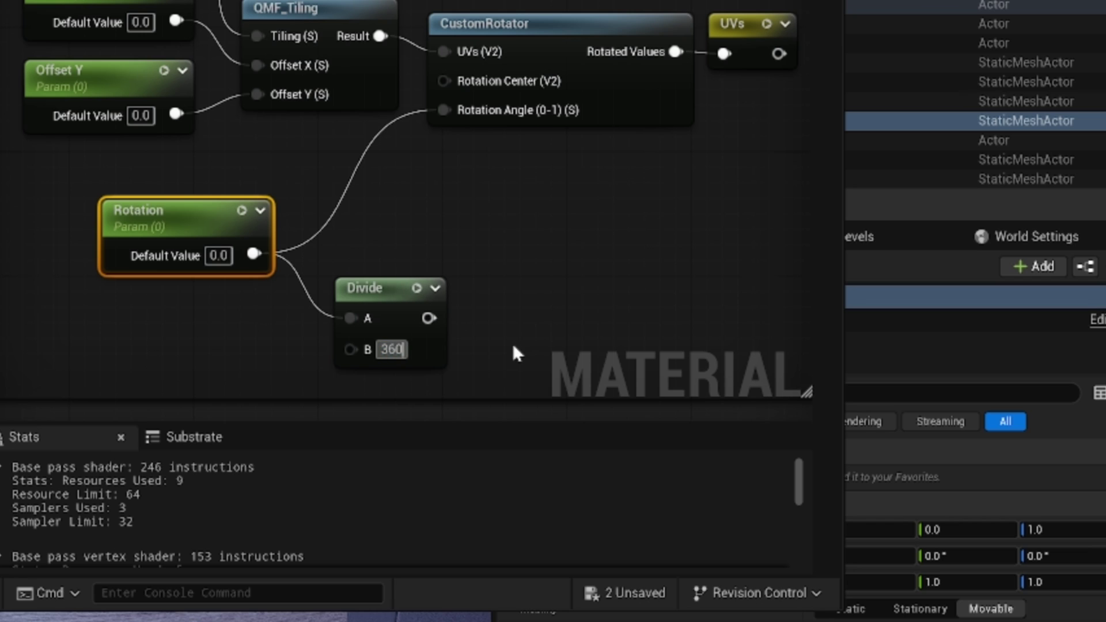
key("Return")
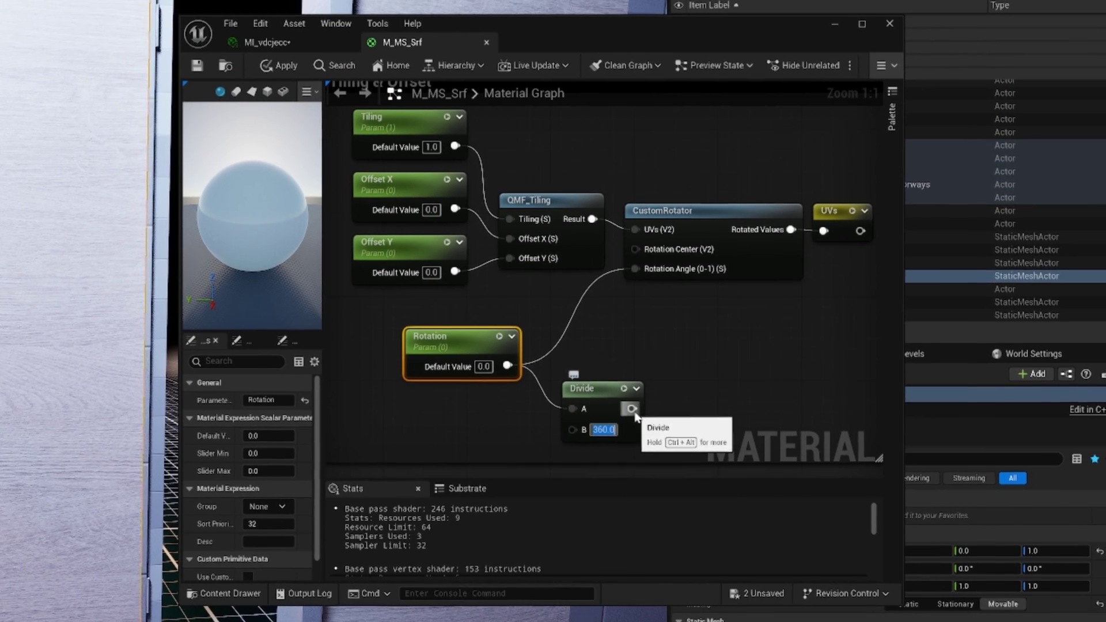
left_click_drag(632, 408, 636, 269)
left_click(204, 70)
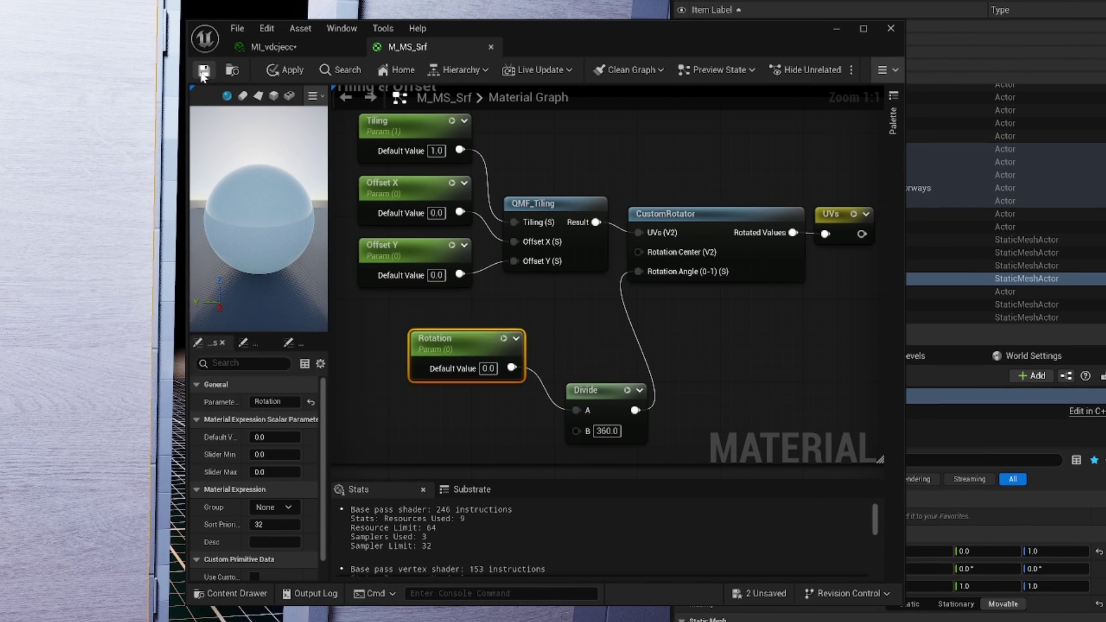
- Test MI_vdcjecc with Rotation set to 90 and with other degree values, and reset it to 0
left_click(274, 47)
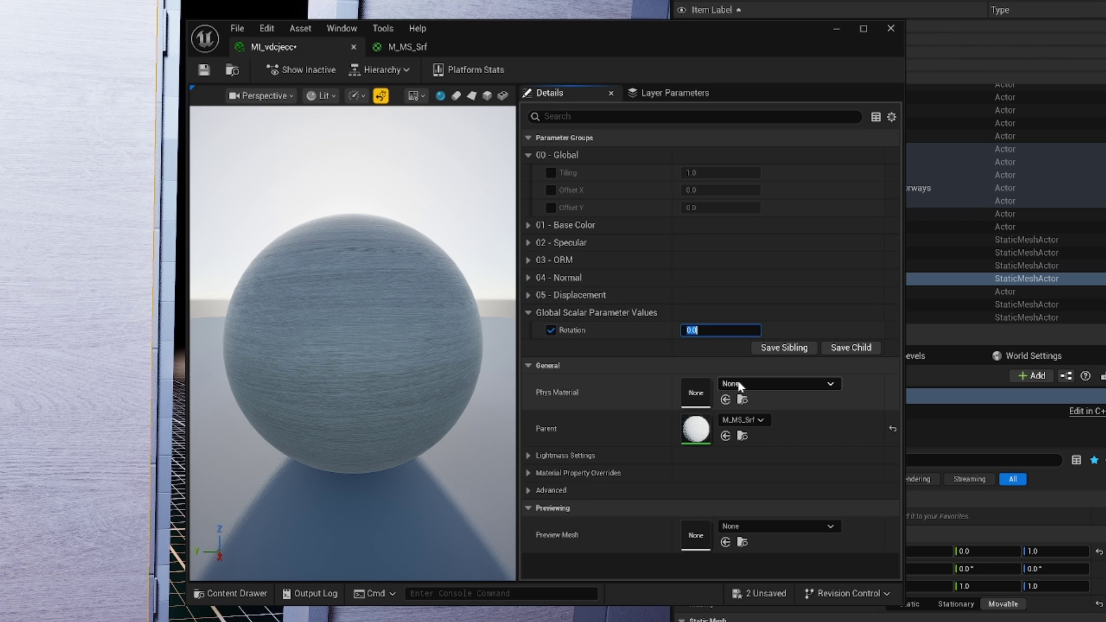
type("90")
key("Return")
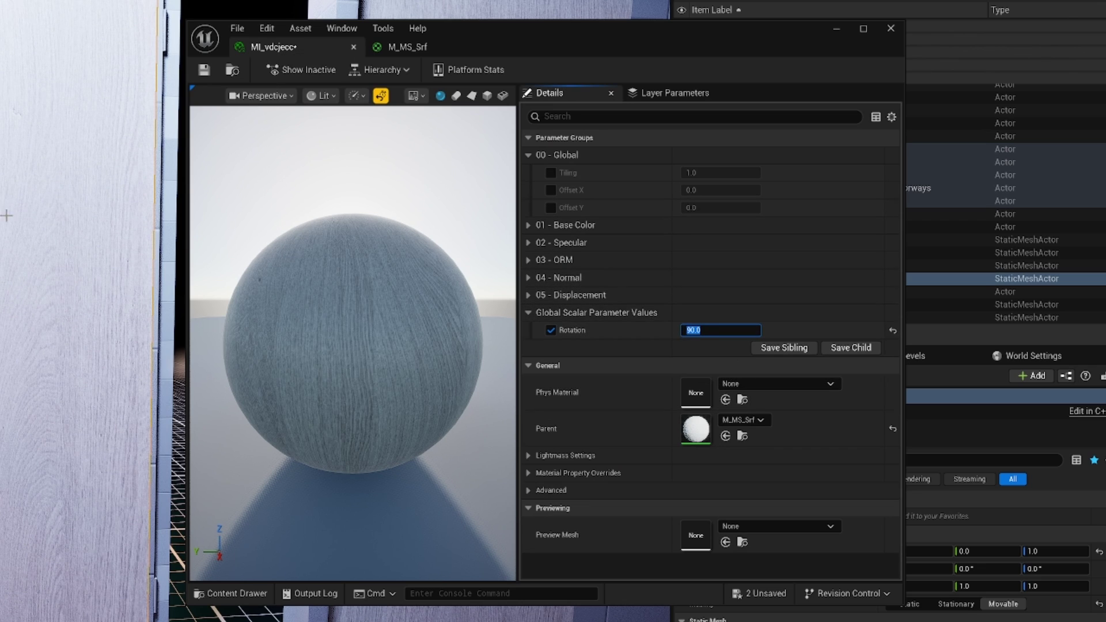
left_click(733, 349)
left_click_drag(705, 332, 735, 331)
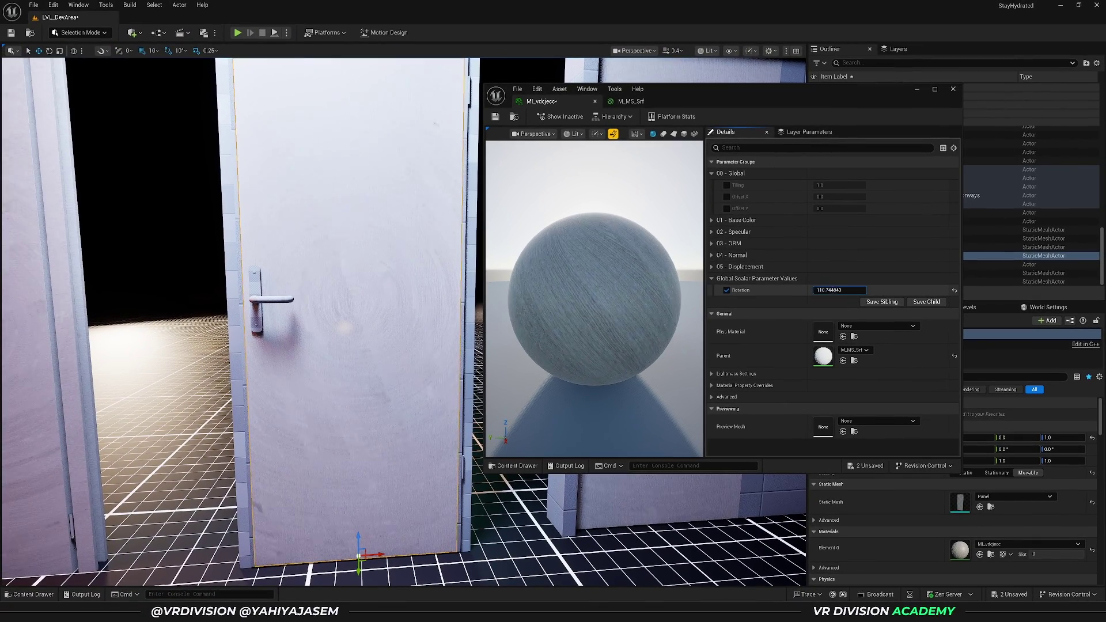
left_click_drag(839, 290, 853, 290)
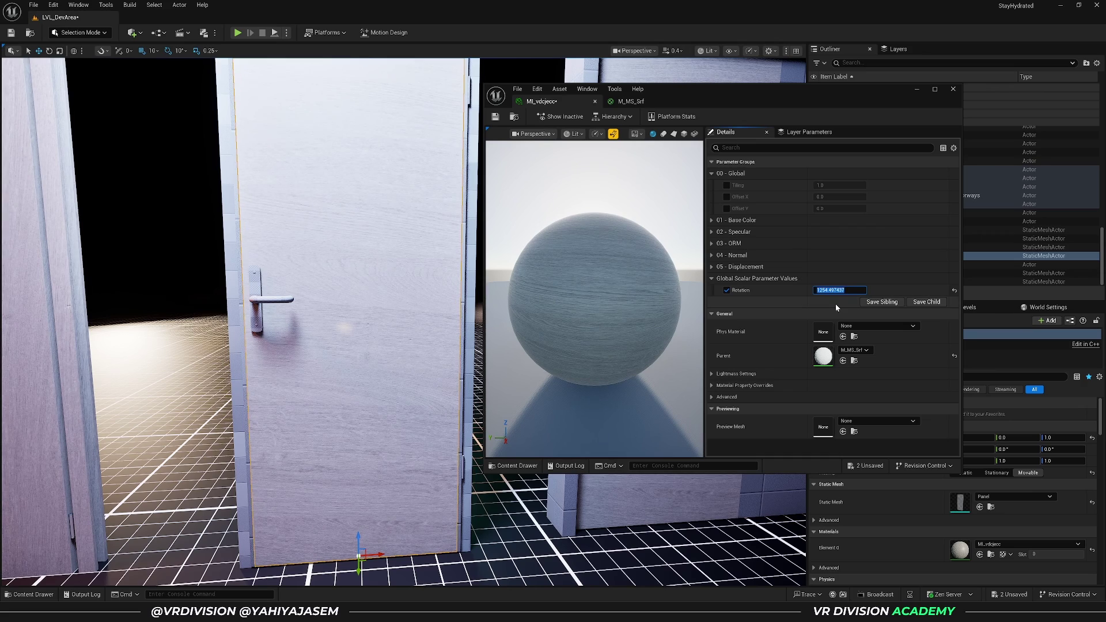
type("0")
key("Return")
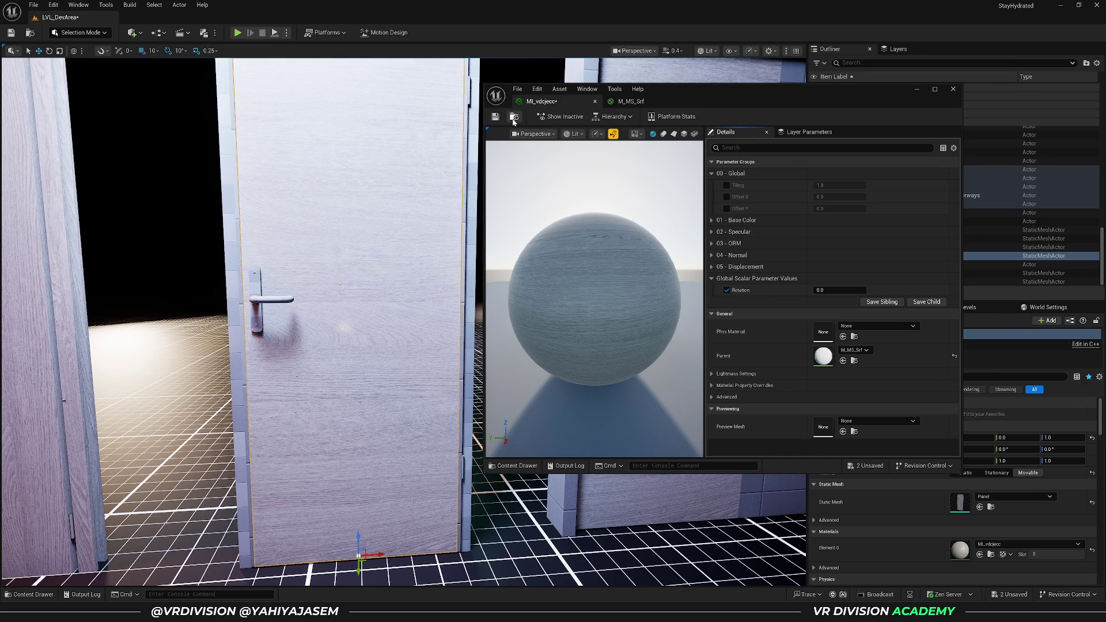
- Locate MI_vdcjecc in the content folder, duplicate it, and replace the copy's trailing 1 with the suffix Ro
left_click(513, 118)
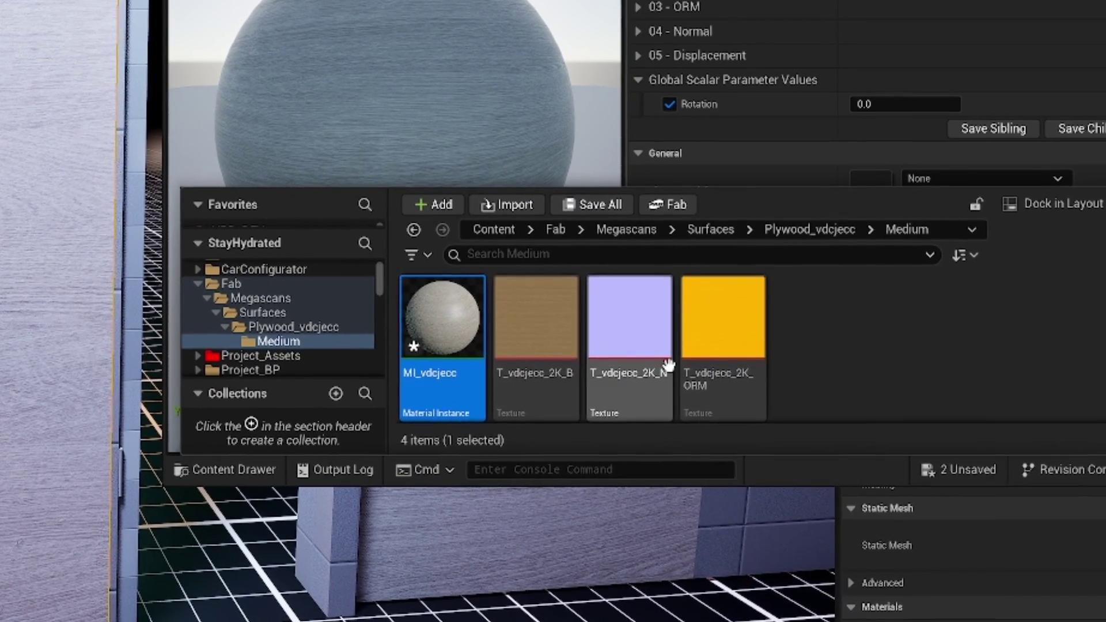
key("ctrl+d")
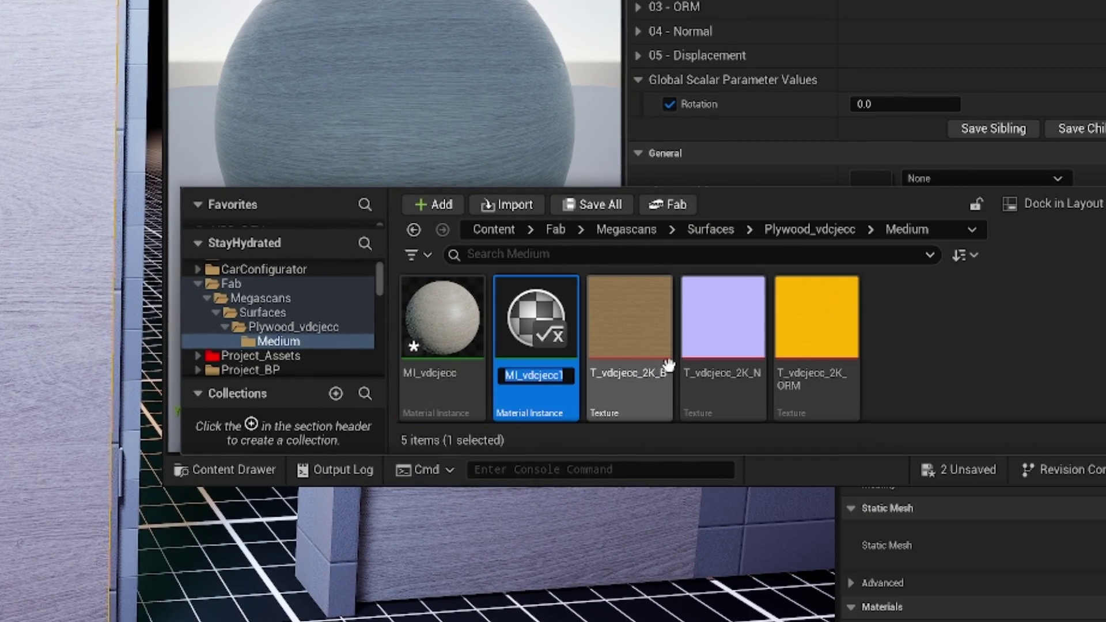
key("End")
key("BackSpace")
type("Ro")
key("Return")
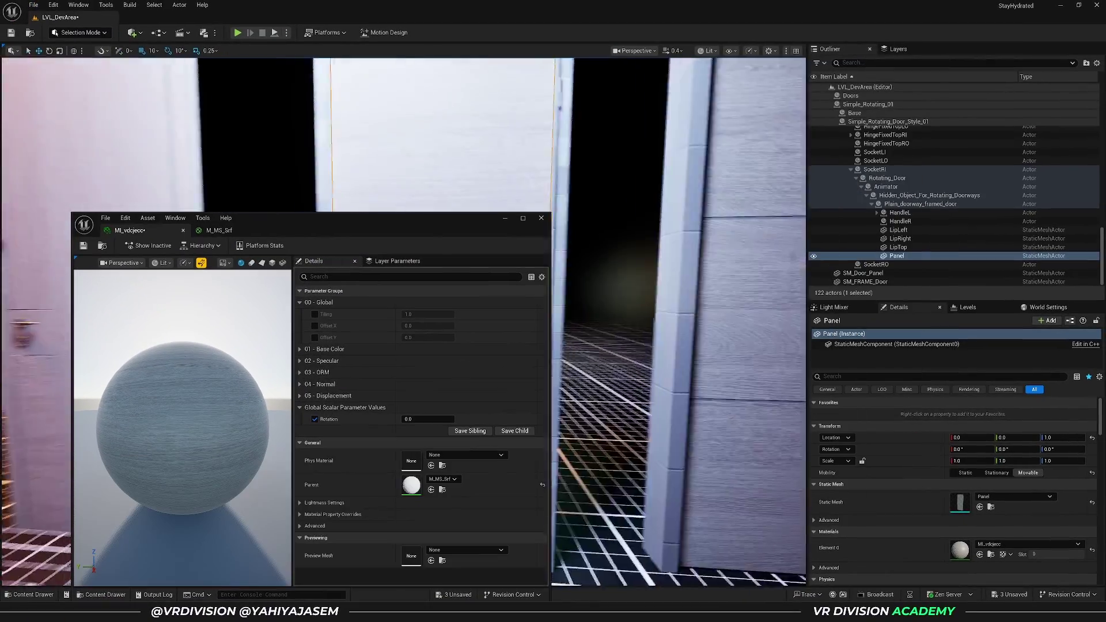
- Apply the duplicated MI_vdcjeccRotation material instance from the Medium folder to the hinged door's panel
right_click_drag(271, 167, 259, 173)
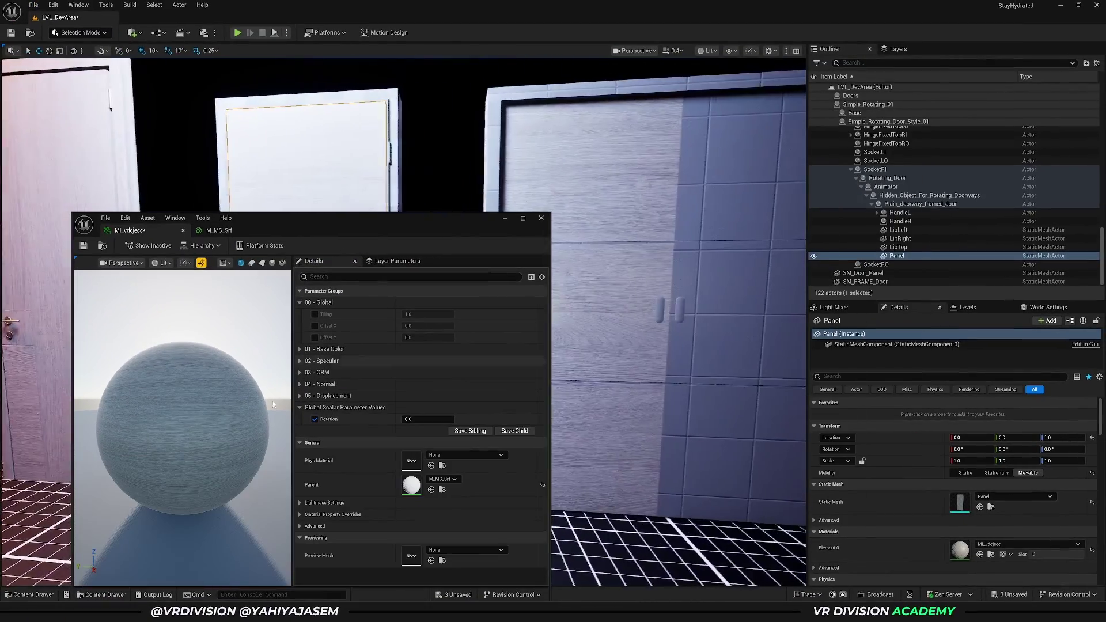
left_click(33, 595)
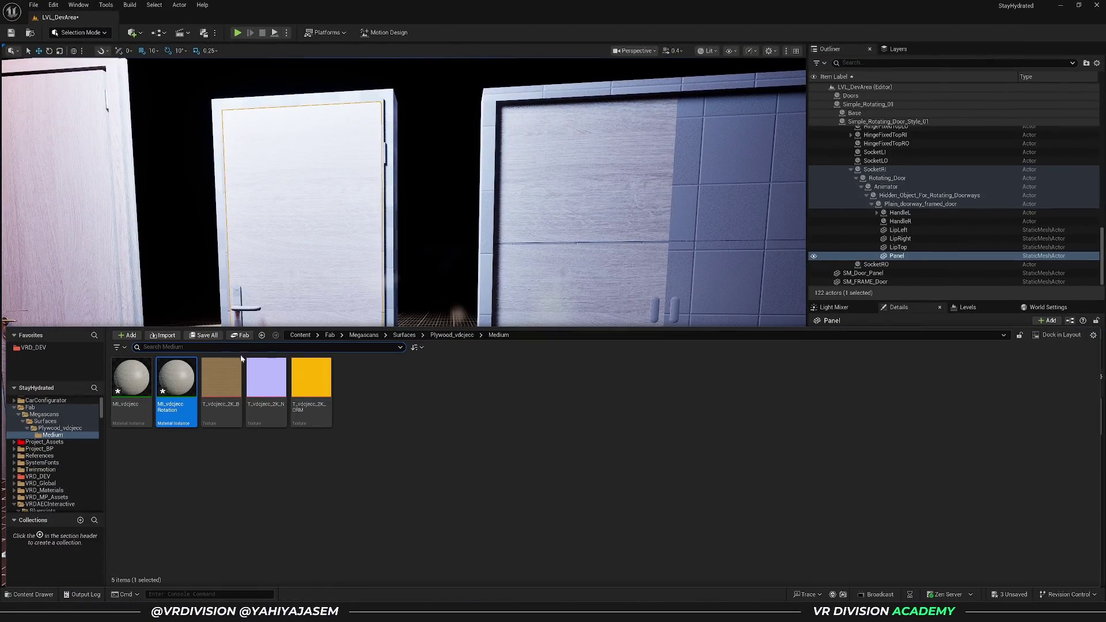
left_click_drag(179, 389, 298, 257)
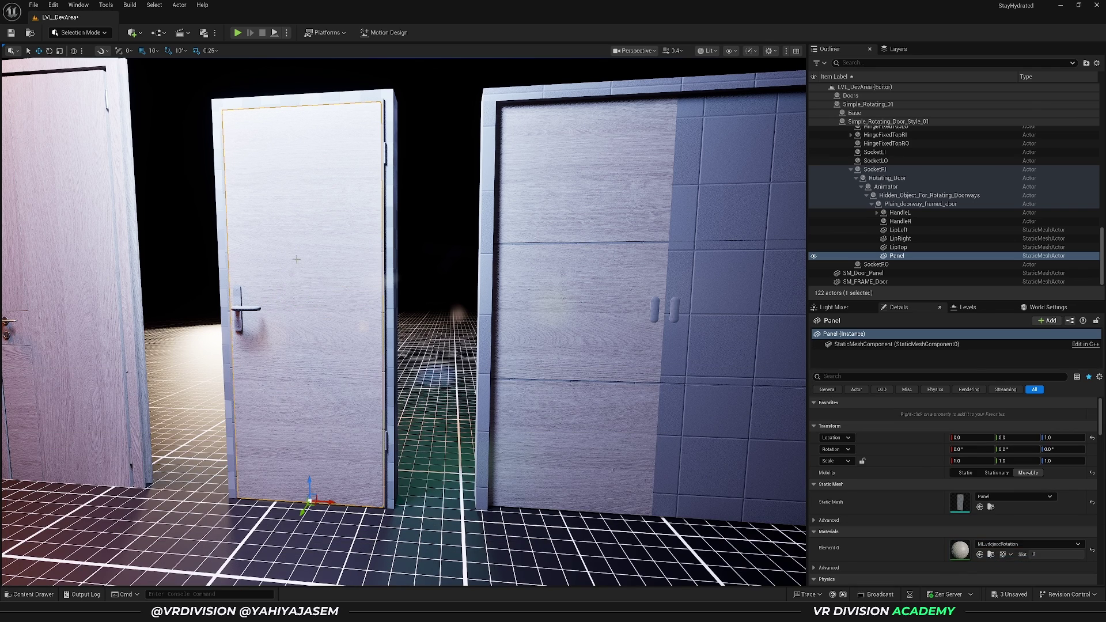
- Set the Rotation parameter of MI_vdcjeccRotation to 90 and move its editor window aside to inspect the door's grain
double_click(176, 380)
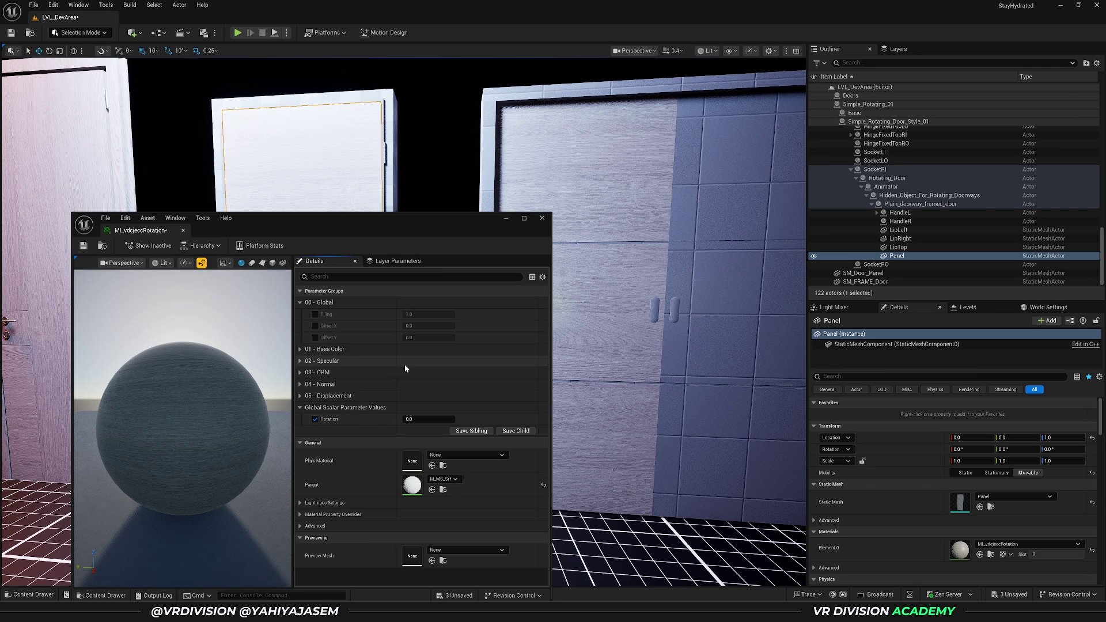
left_click(428, 419)
type("90")
key("Return")
left_click_drag(392, 219, 790, 146)
right_click_drag(323, 244, 300, 222)
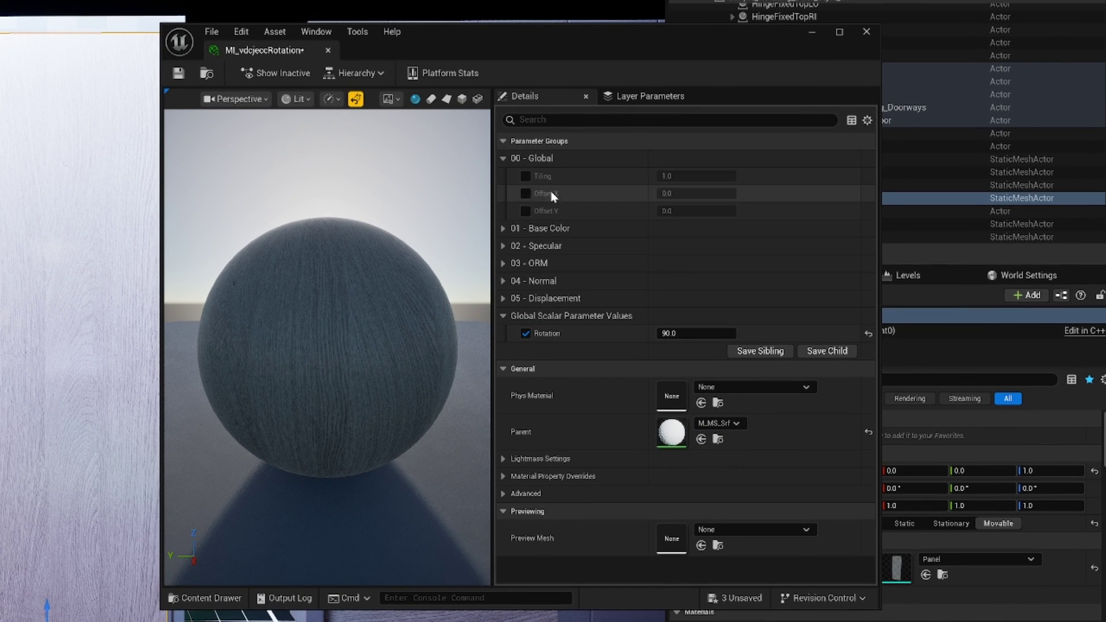
- Assign the Rotation parameter in the parent M_MS_Srf to the 00 - Global group, save the material, and return to MI_vdcjeccRotation
double_click(674, 431)
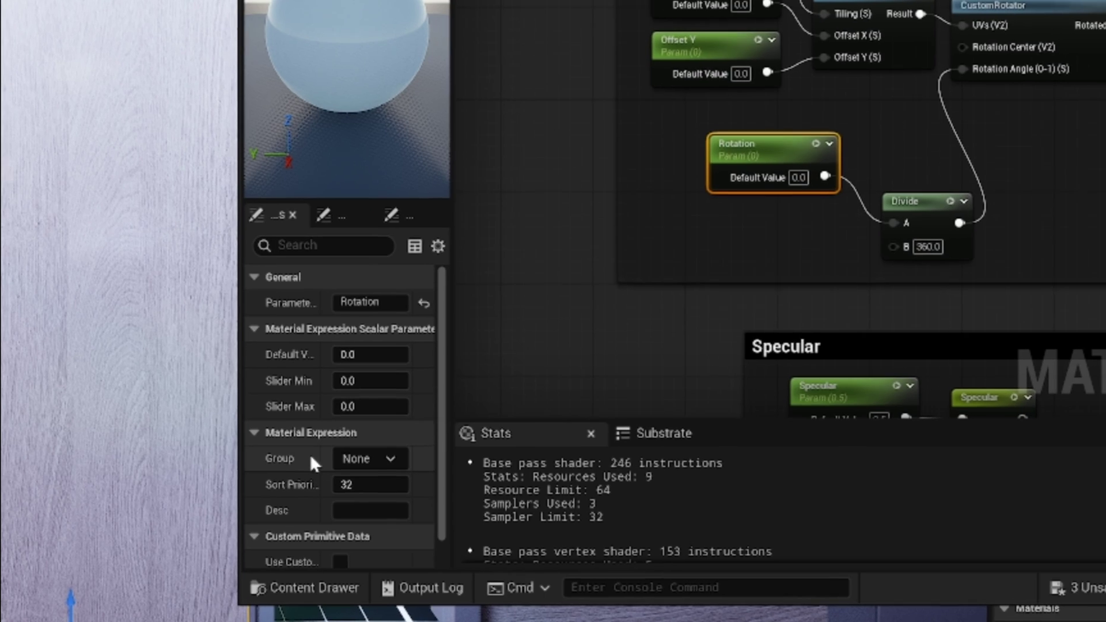
left_click(395, 459)
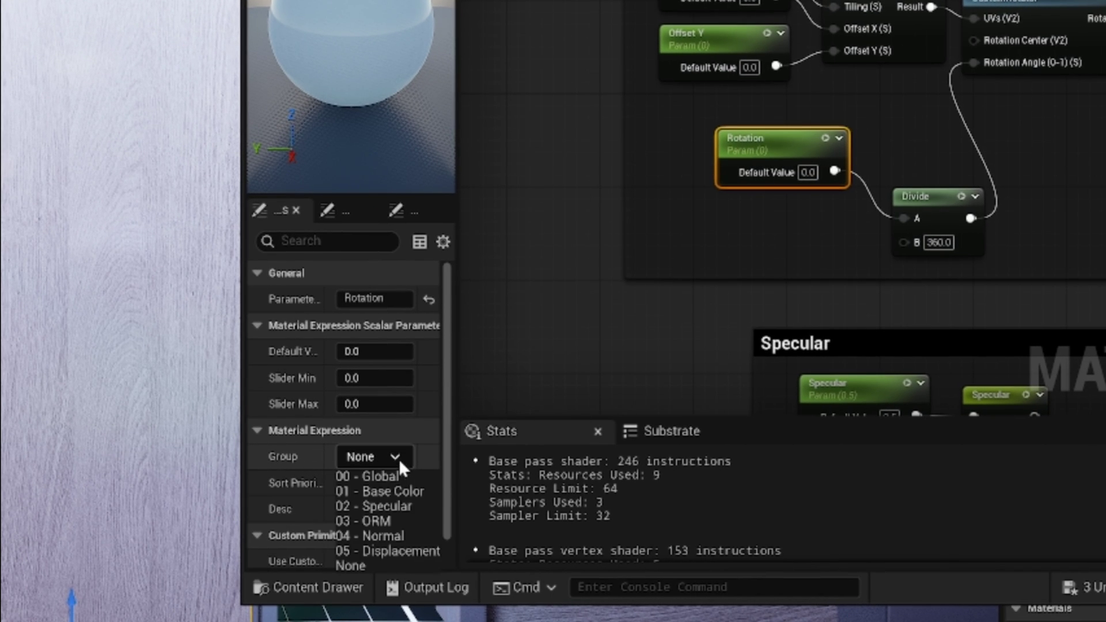
left_click(388, 475)
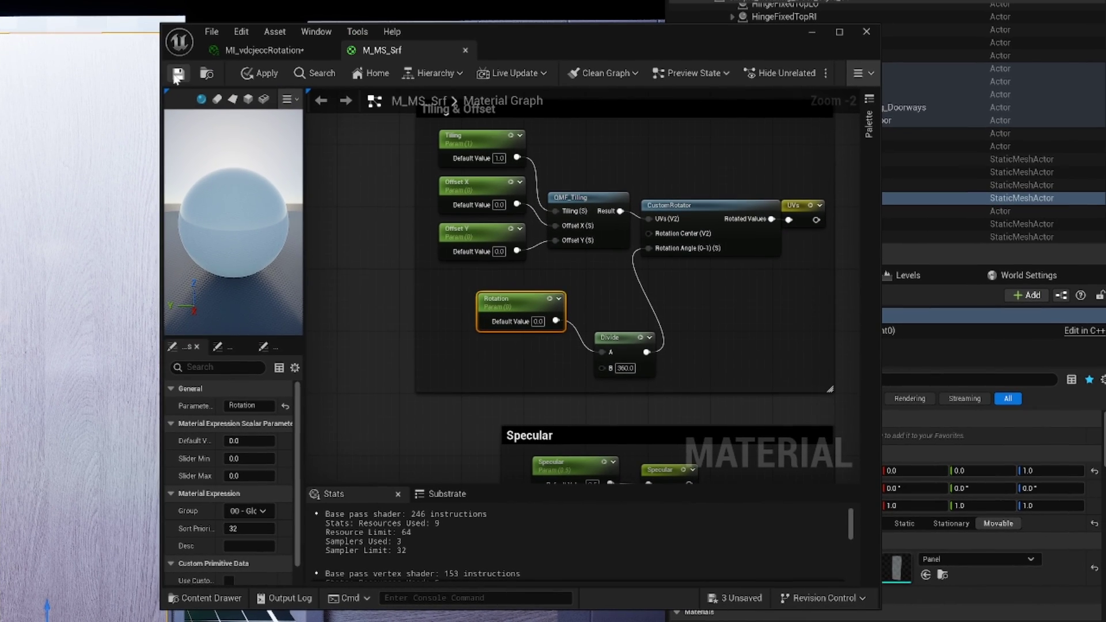
left_click(178, 74)
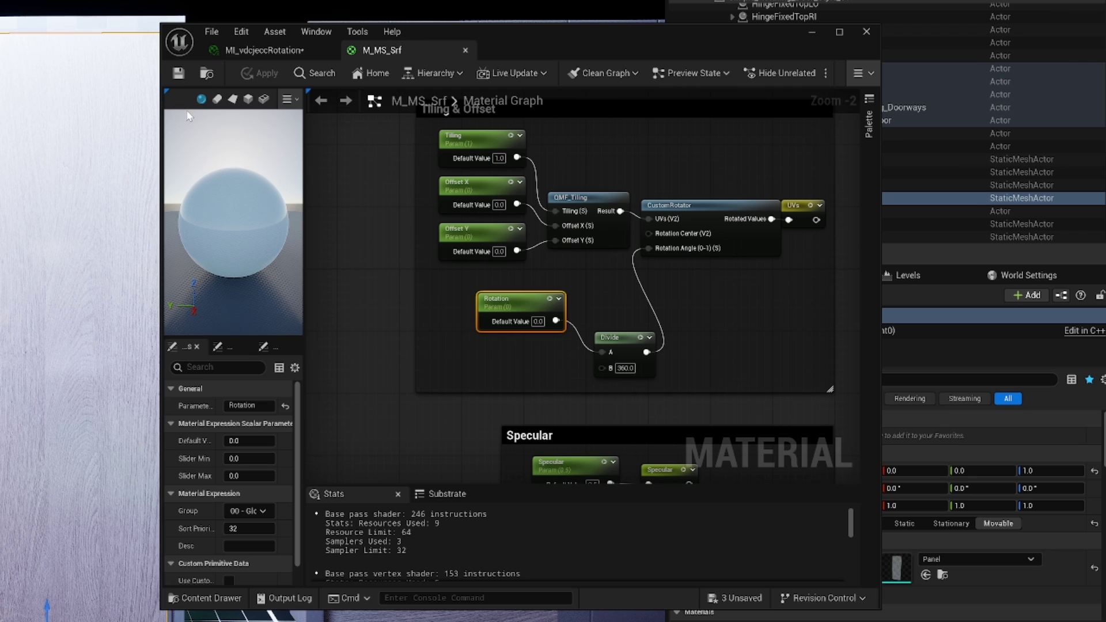
left_click(305, 32)
left_click(288, 50)
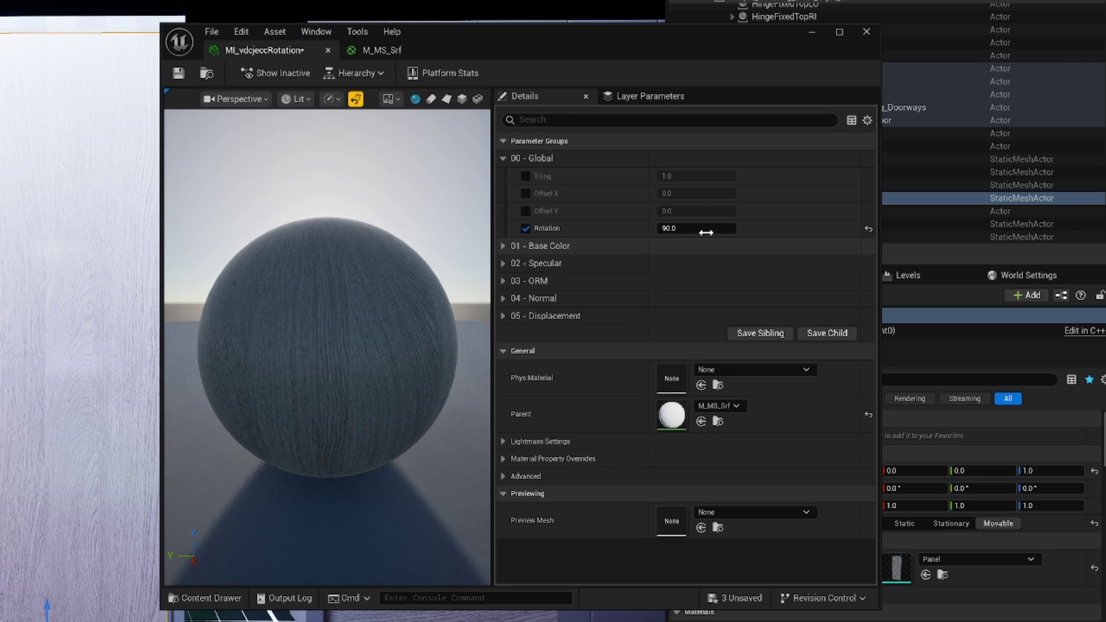